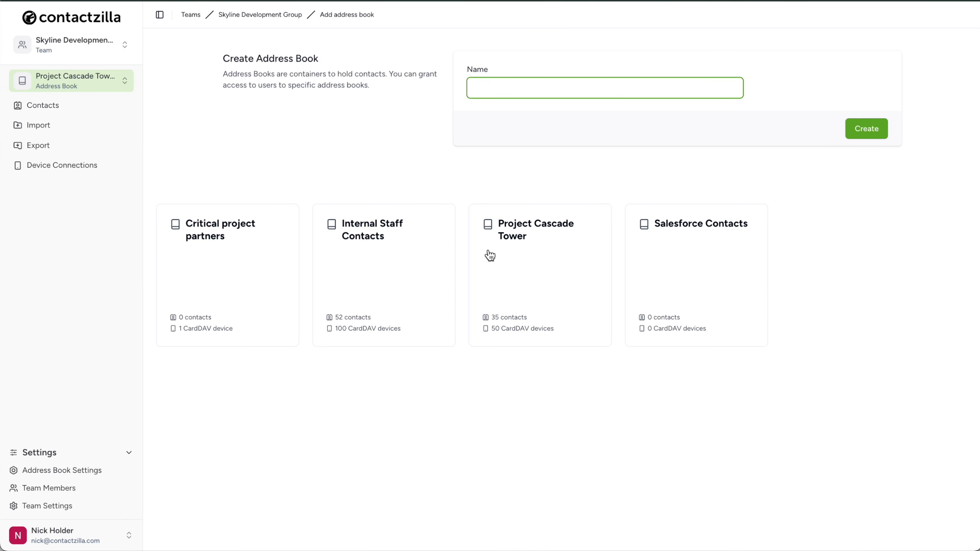
Open Project Cascade Tower's Device Connections, set the type to Android, and review assignable team members.
{"action": "left_click", "coordinate": [558, 275]}
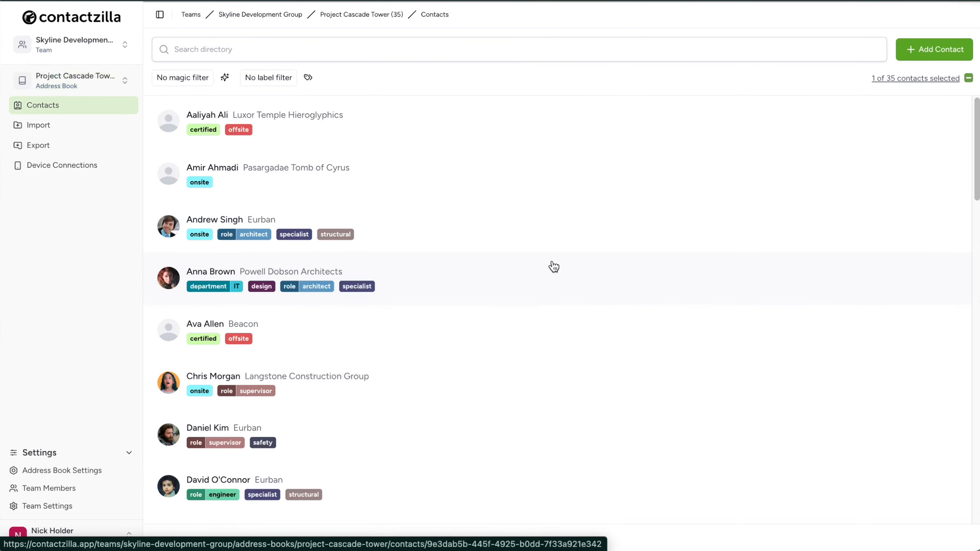
{"action": "left_click", "coordinate": [111, 170]}
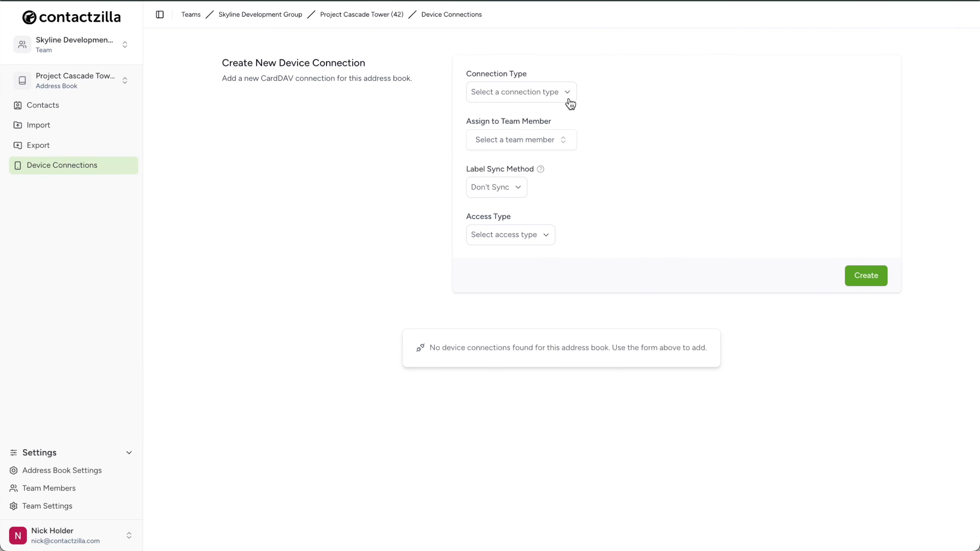
{"action": "left_click", "coordinate": [569, 95]}
{"action": "left_click", "coordinate": [570, 154]}
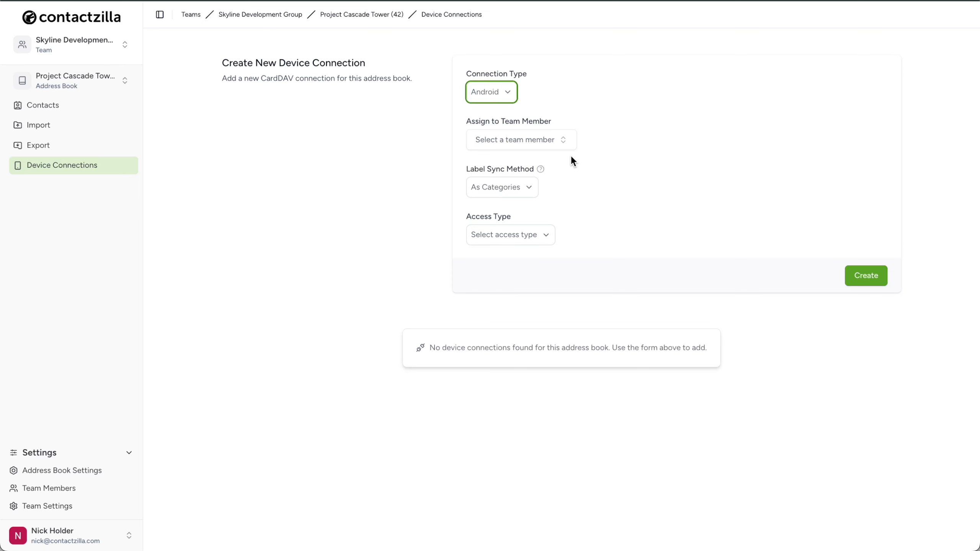
{"action": "left_click", "coordinate": [566, 141]}
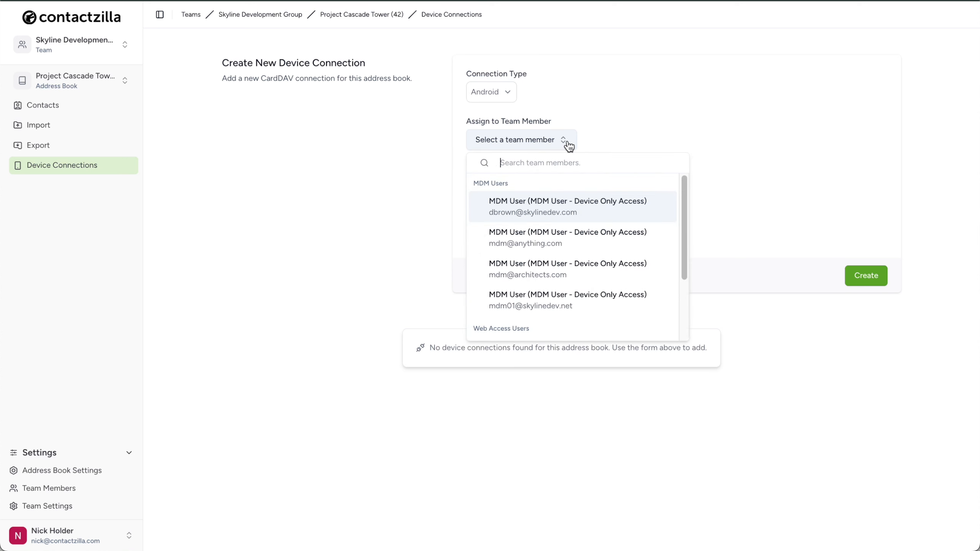
{"action": "scroll", "coordinate": [602, 275], "scroll_direction": "down", "scroll_amount": 3}
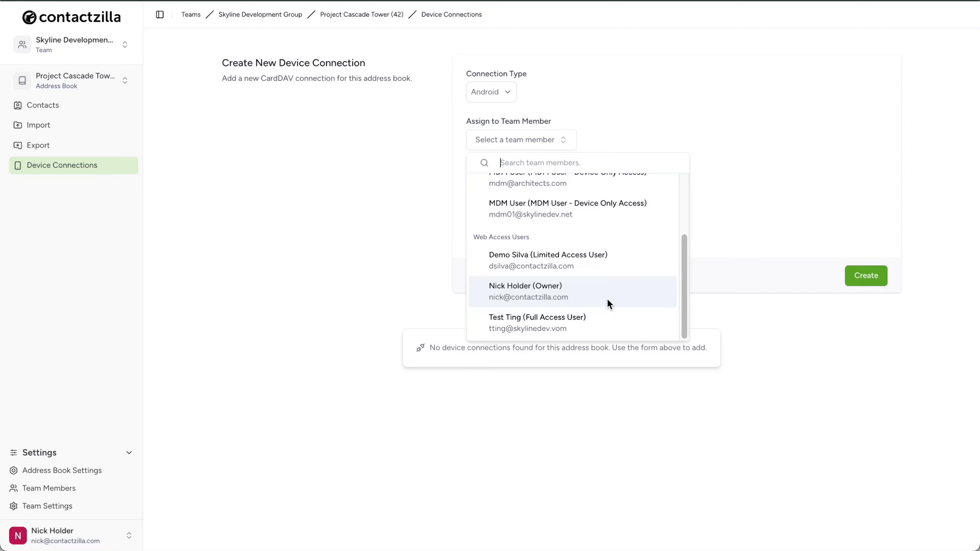
{"action": "scroll", "coordinate": [607, 299], "scroll_direction": "up", "scroll_amount": 3}
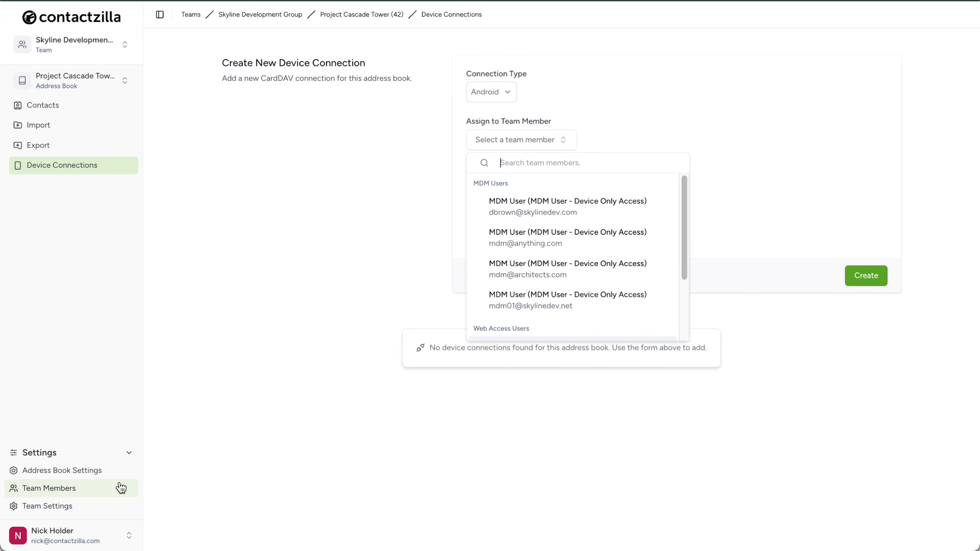
Add a team member by their e-mail address with the MDM User - Device Only Access role.
{"action": "left_click", "coordinate": [88, 496]}
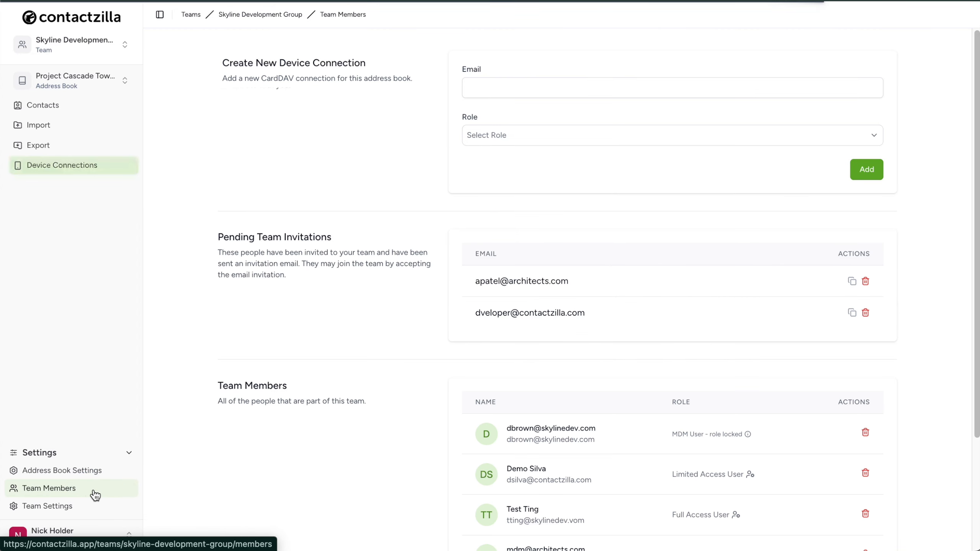
{"action": "left_click", "coordinate": [805, 143]}
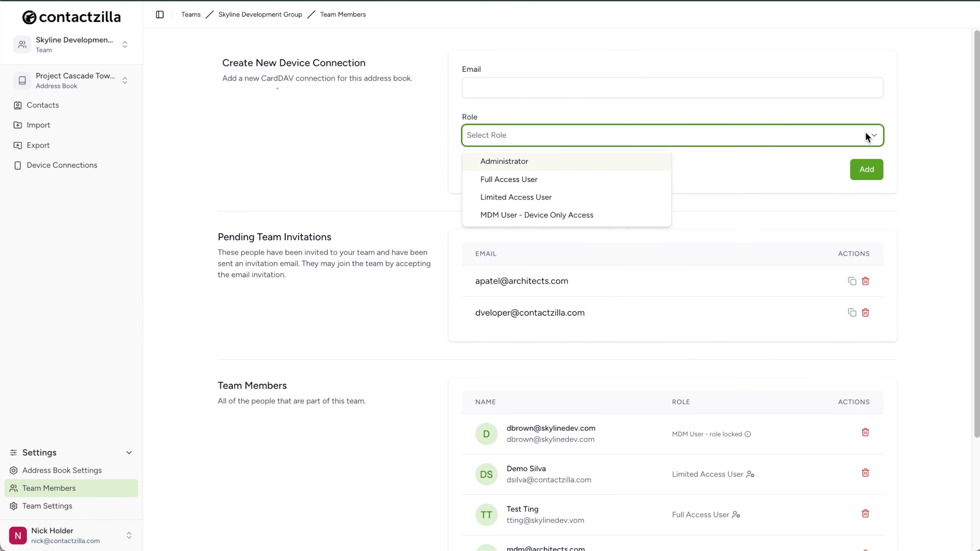
{"action": "left_click", "coordinate": [631, 219]}
{"action": "left_click", "coordinate": [492, 88]}
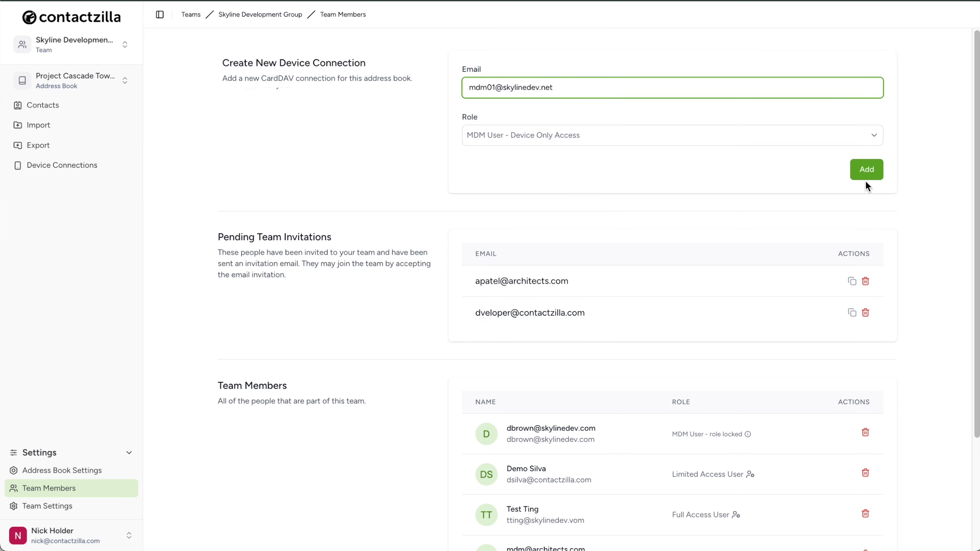
{"action": "left_click", "coordinate": [866, 176]}
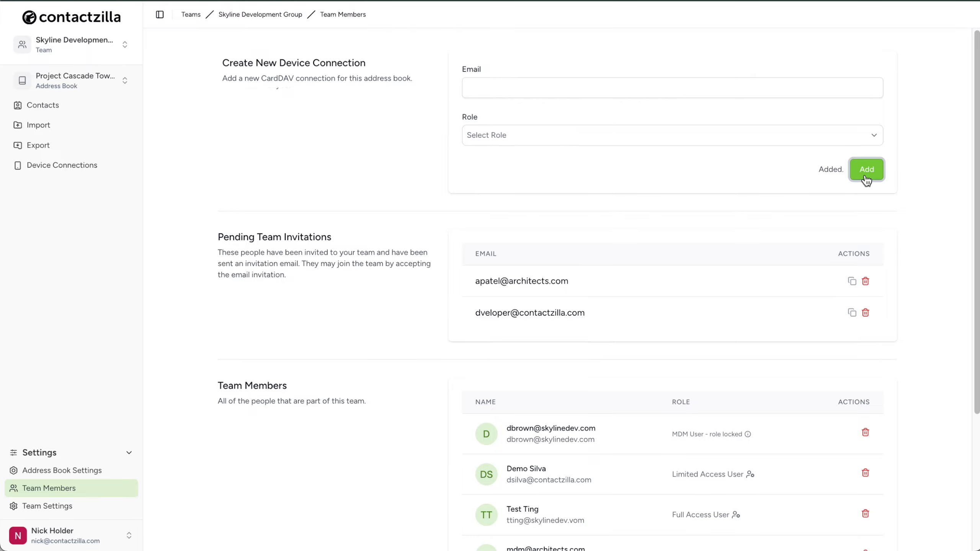
{"action": "scroll", "coordinate": [741, 313], "scroll_direction": "down", "scroll_amount": 5}
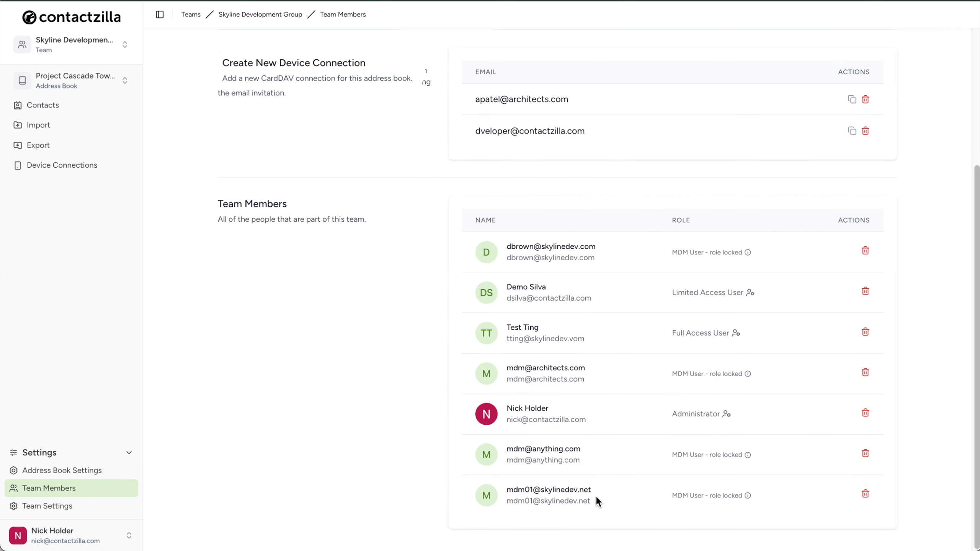
{"action": "left_click", "coordinate": [78, 167]}
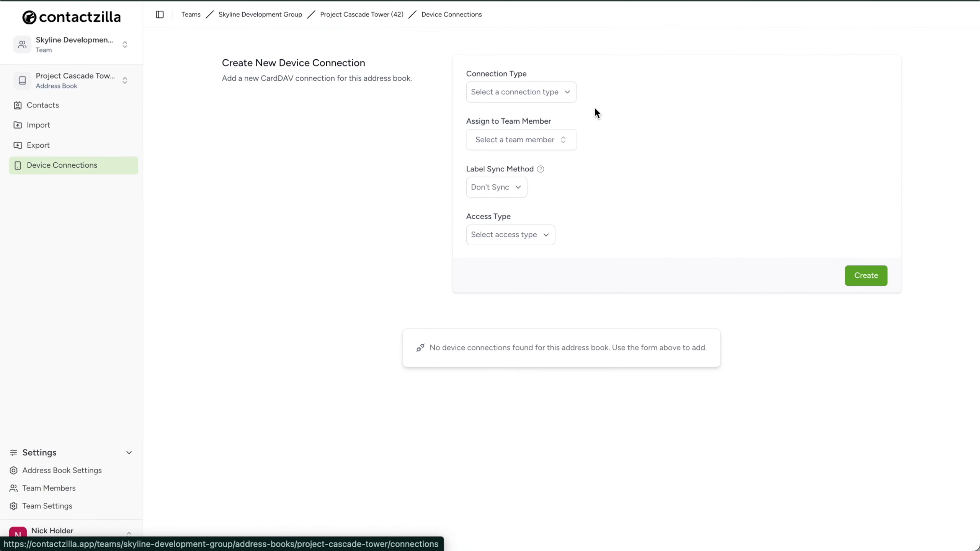
Set the new connection's type to Android and assign it to the MDM User.
{"action": "left_click", "coordinate": [563, 91]}
{"action": "left_click", "coordinate": [542, 150]}
{"action": "left_click", "coordinate": [554, 145]}
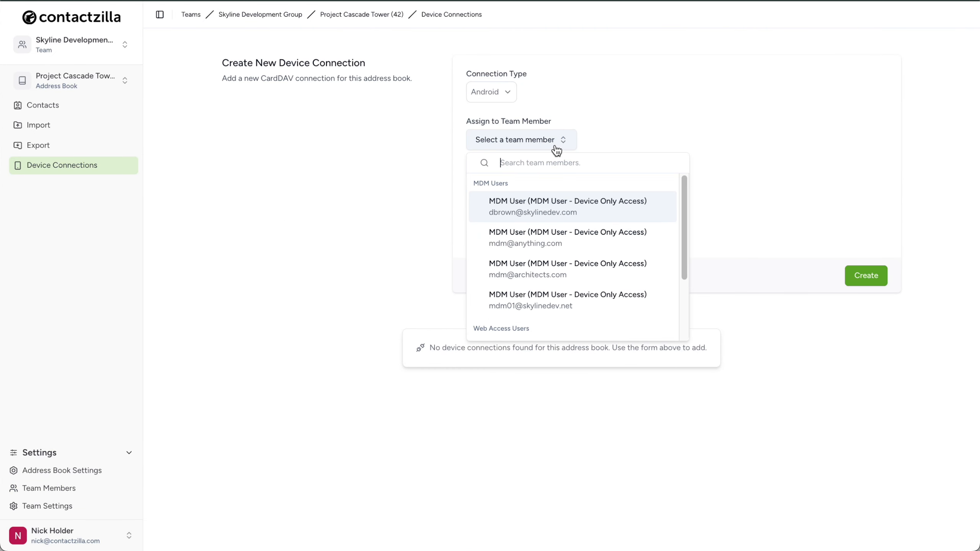
{"action": "left_click", "coordinate": [599, 295]}
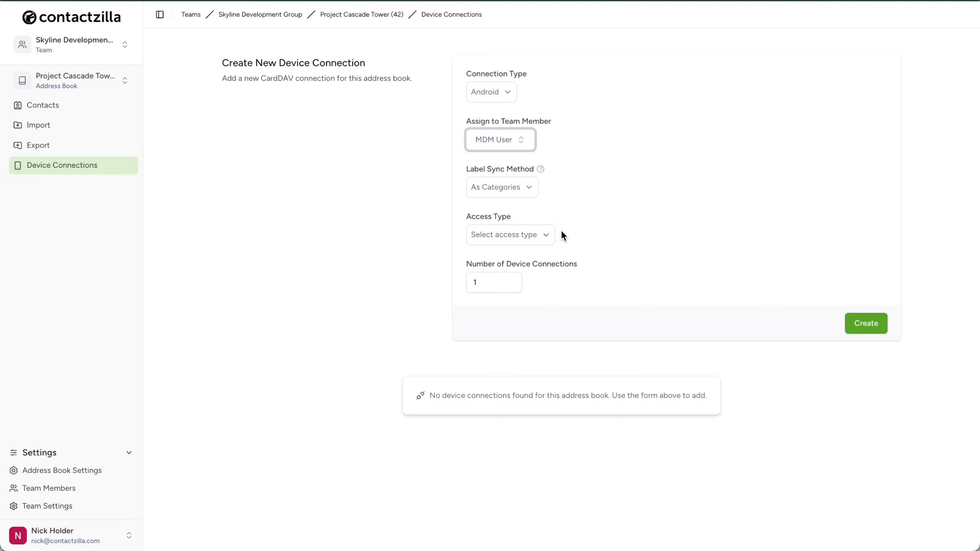
Try Full Read Only and Full Read/Write without delete, then settle on Selective Read Only access.
{"action": "left_click", "coordinate": [551, 239]}
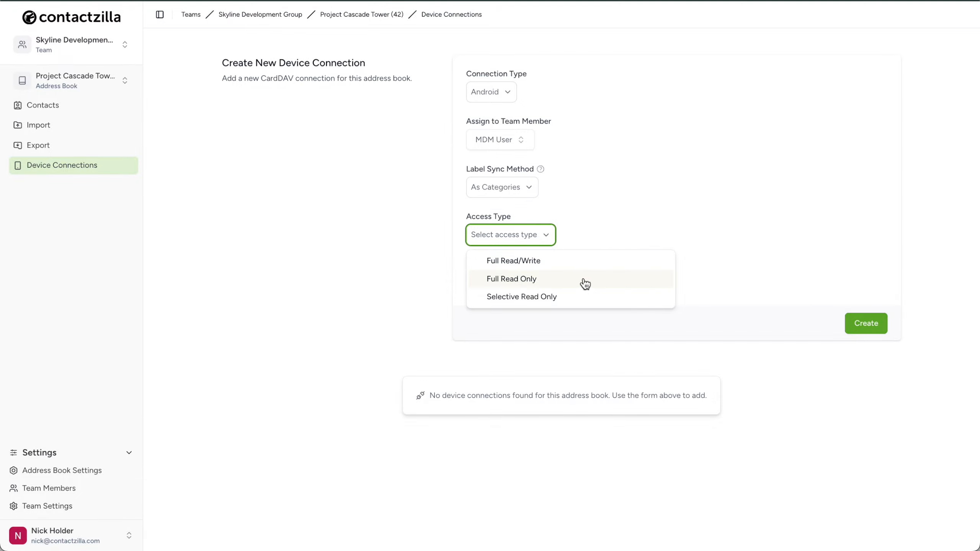
{"action": "left_click", "coordinate": [585, 283]}
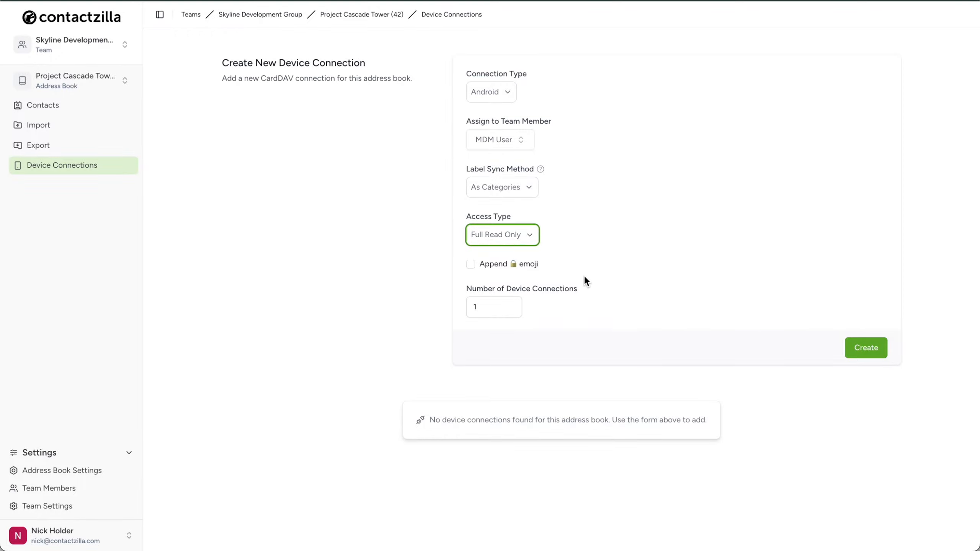
{"action": "left_click", "coordinate": [528, 242]}
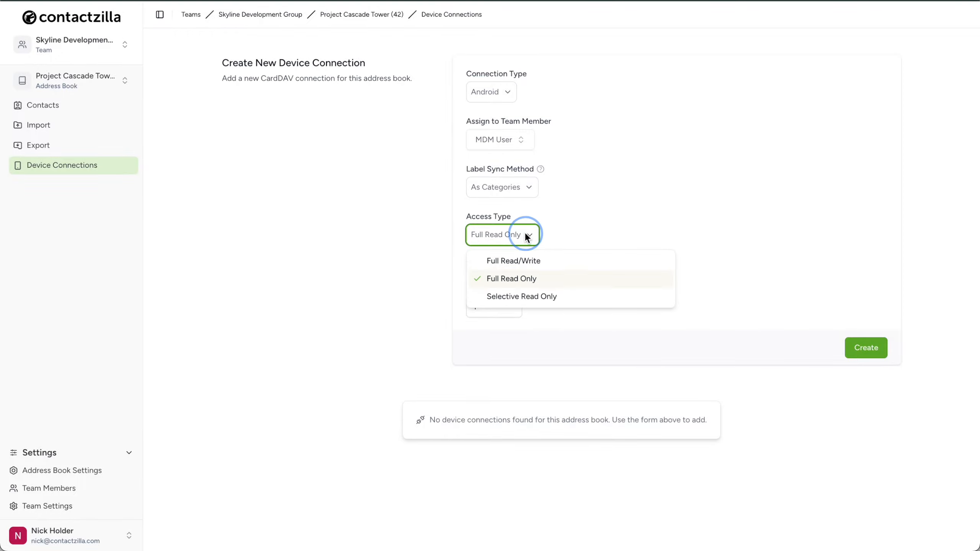
{"action": "left_click", "coordinate": [535, 260]}
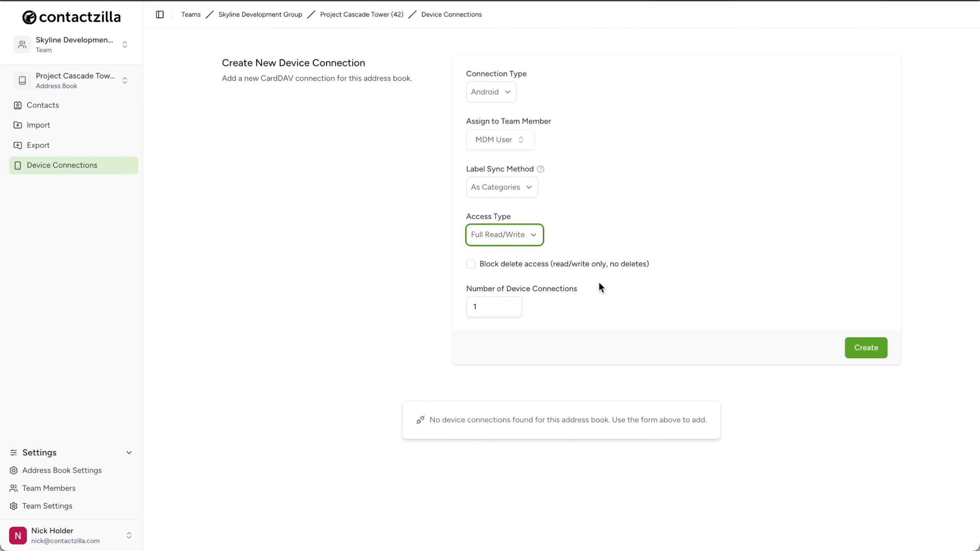
{"action": "left_click", "coordinate": [471, 264]}
{"action": "left_click", "coordinate": [533, 237]}
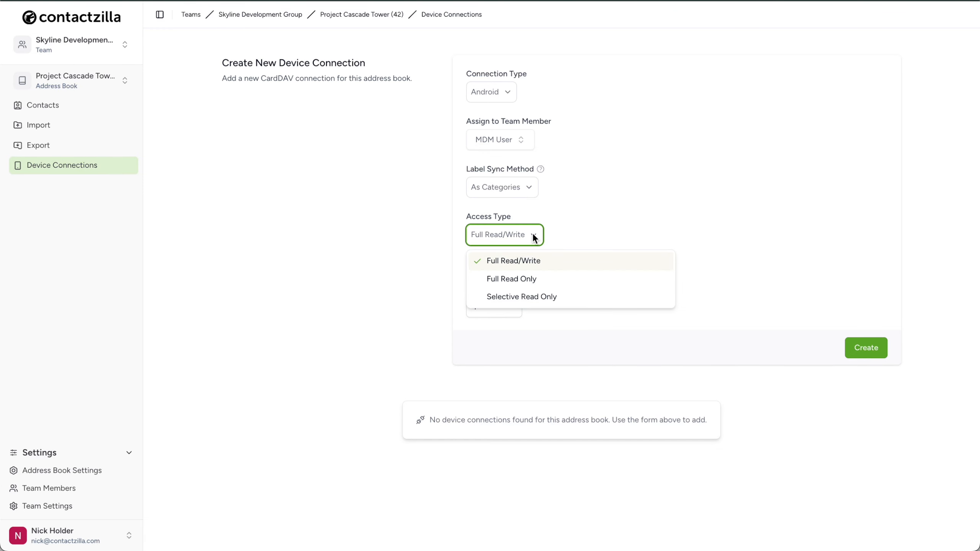
{"action": "left_click", "coordinate": [588, 295]}
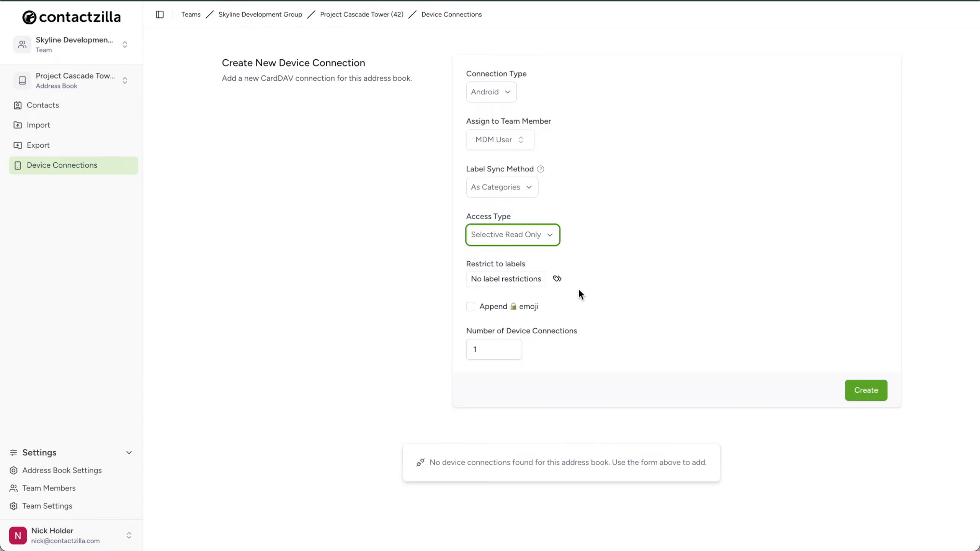
Restrict the connection to the role projectmanager and department marketing labels.
{"action": "left_click", "coordinate": [557, 279]}
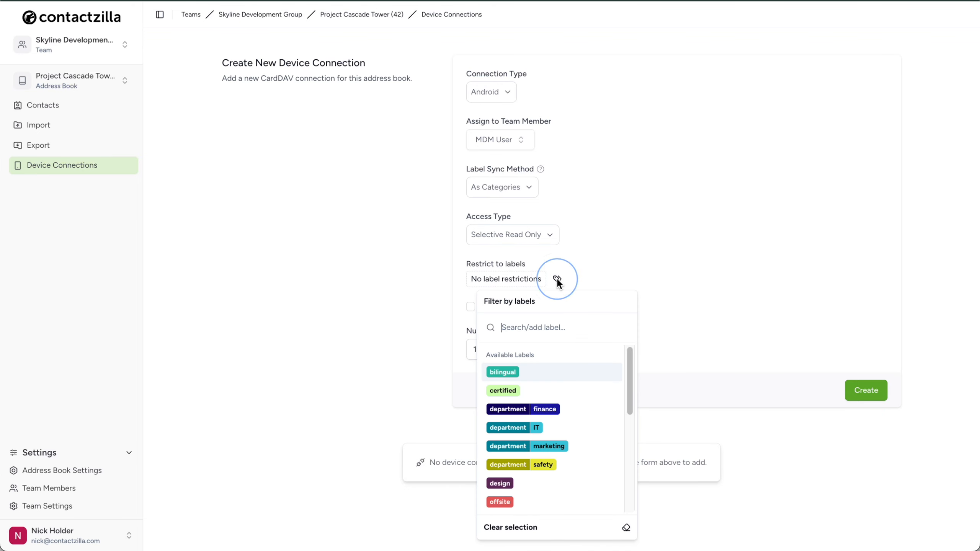
{"action": "scroll", "coordinate": [556, 436], "scroll_direction": "down", "scroll_amount": 3}
{"action": "left_click", "coordinate": [552, 397]}
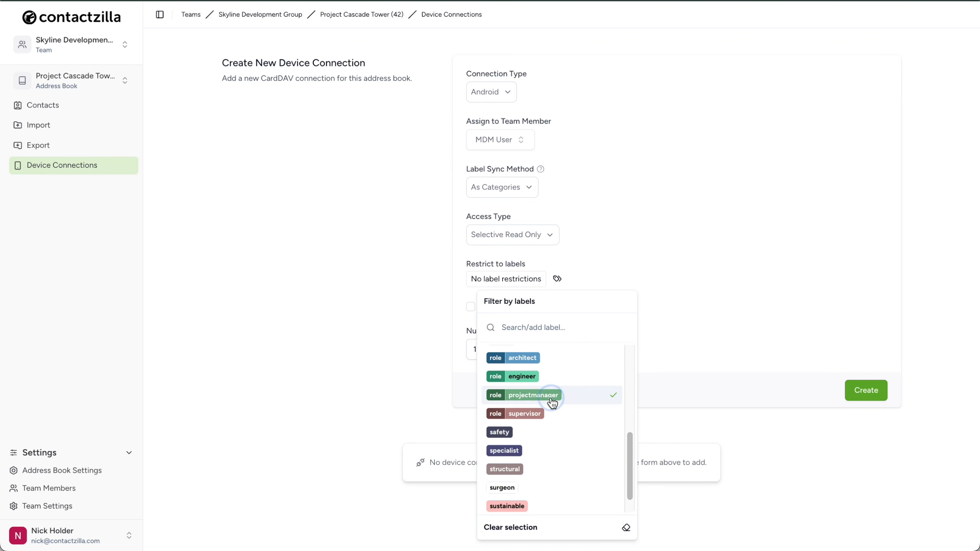
{"action": "key", "text": "Escape"}
{"action": "left_click", "coordinate": [557, 281]}
{"action": "scroll", "coordinate": [565, 431], "scroll_direction": "down", "scroll_amount": 3}
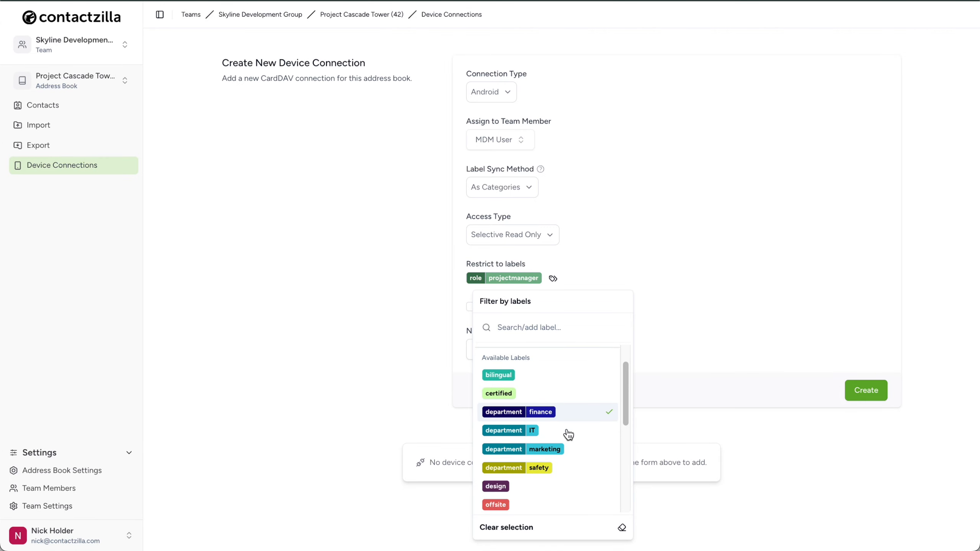
{"action": "left_click", "coordinate": [559, 451]}
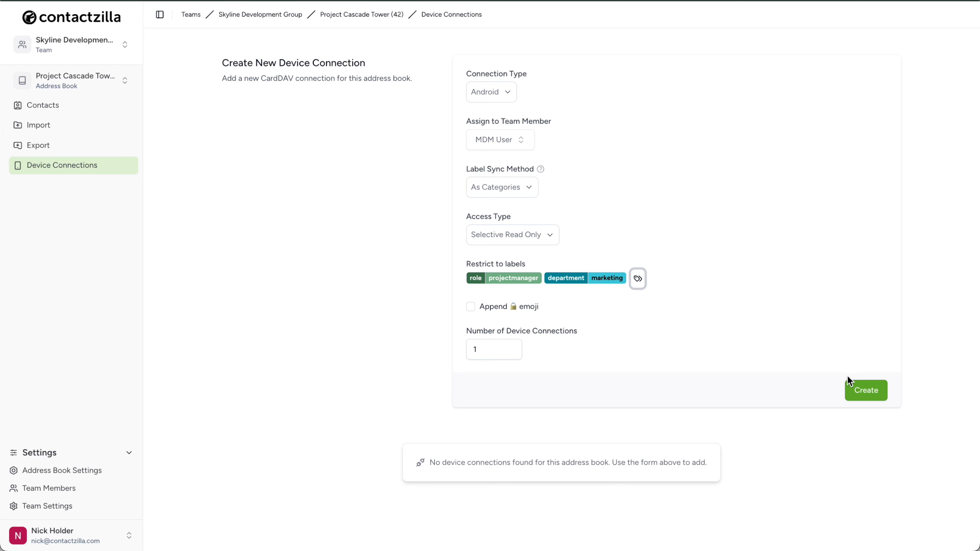
Create the label-restricted connection, then delete it again.
{"action": "left_click", "coordinate": [864, 393]}
{"action": "scroll", "coordinate": [398, 530], "scroll_direction": "down", "scroll_amount": 1}
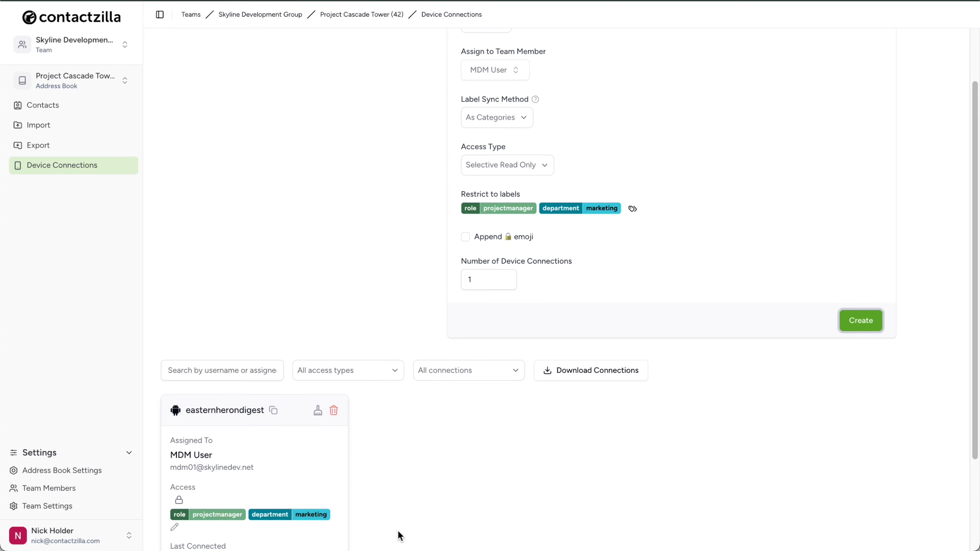
{"action": "scroll", "coordinate": [398, 529], "scroll_direction": "down", "scroll_amount": 4}
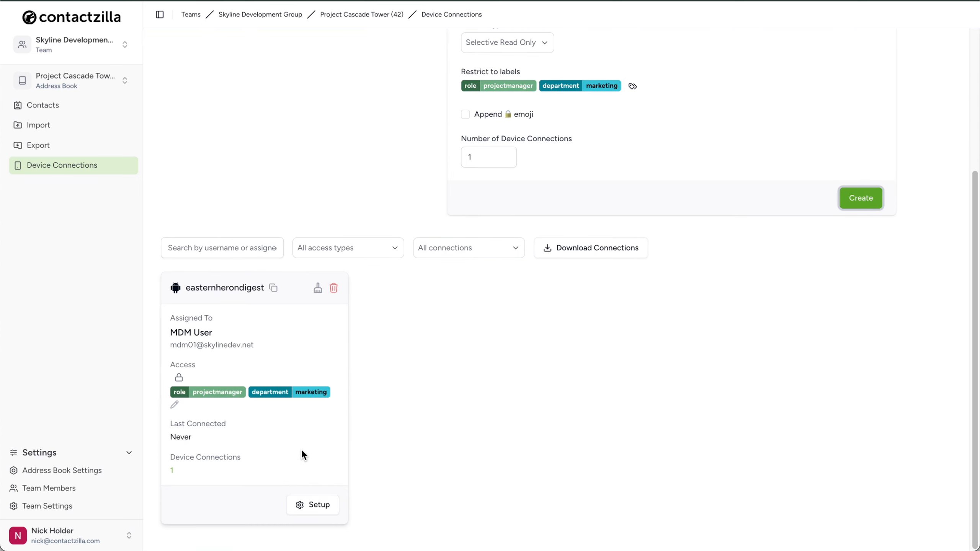
{"action": "left_click", "coordinate": [334, 288]}
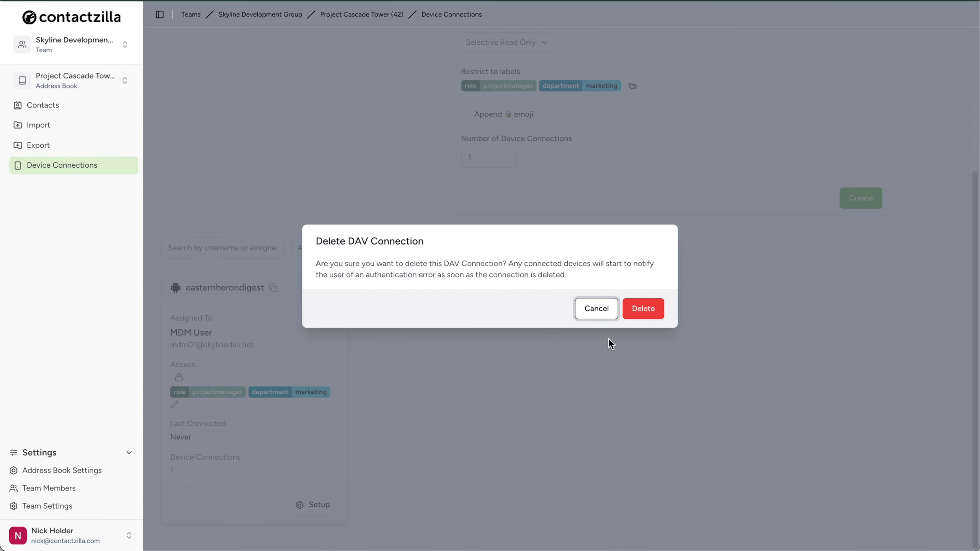
{"action": "left_click", "coordinate": [646, 311]}
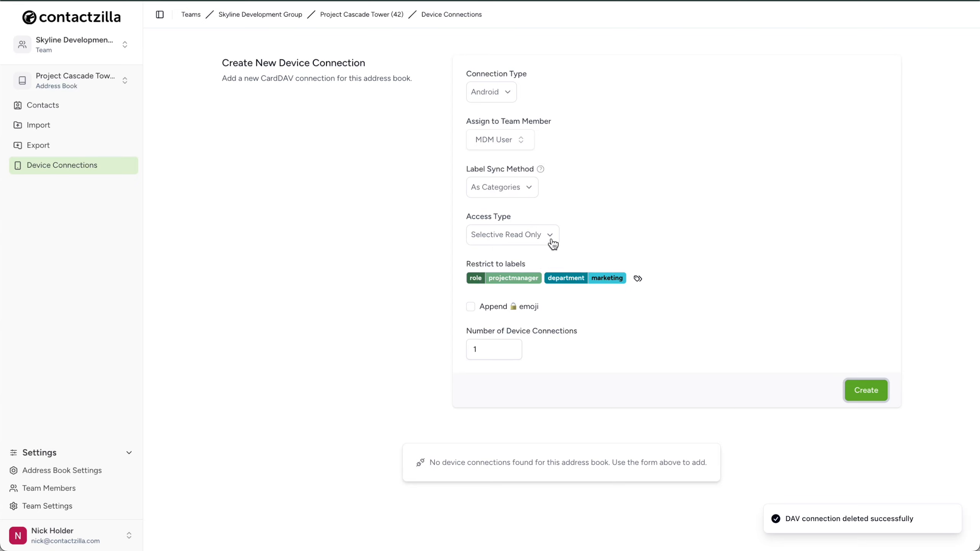
{"action": "left_click", "coordinate": [552, 235]}
Create a Full Read Only connection allowing 50 device connections and download its setup profile.
{"action": "left_click", "coordinate": [563, 278]}
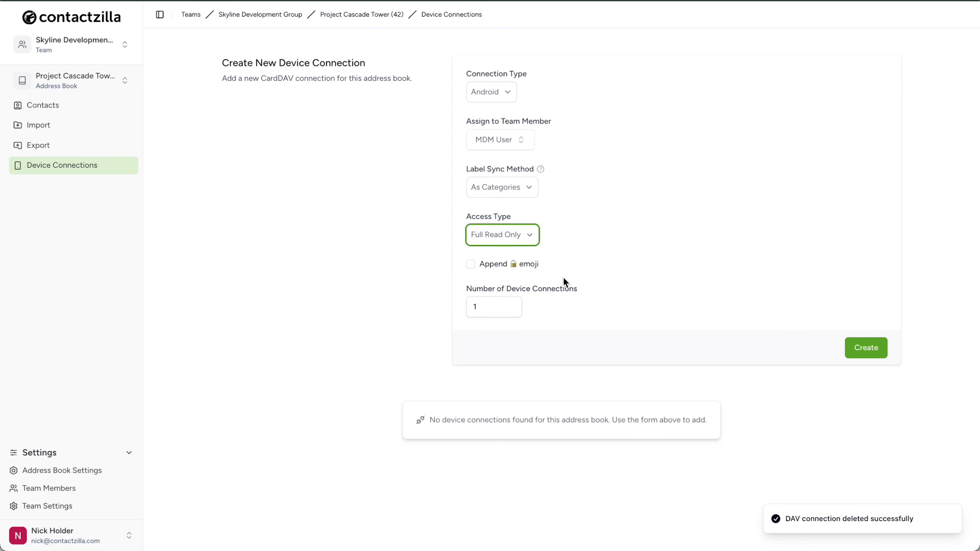
{"action": "double_click", "coordinate": [487, 311]}
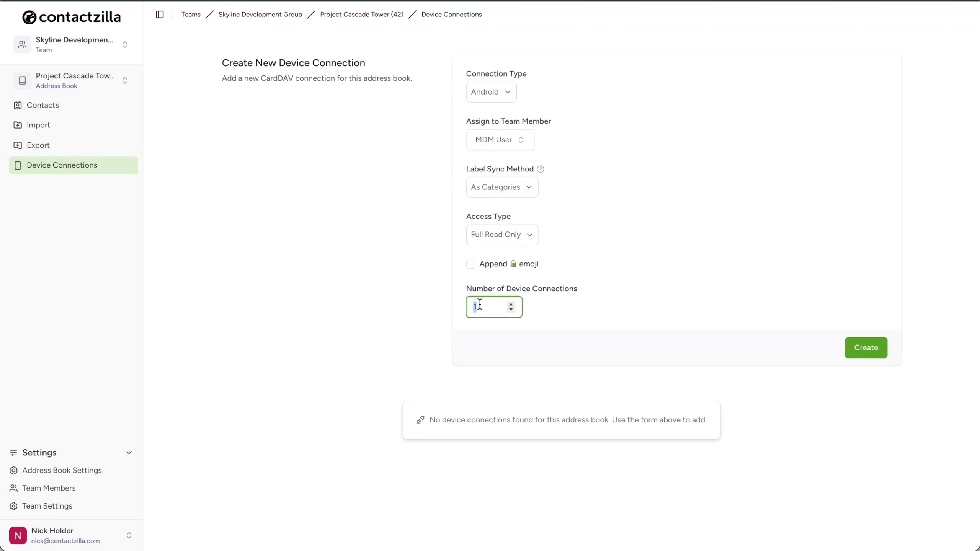
{"action": "type", "text": "50"}
{"action": "left_click", "coordinate": [864, 348]}
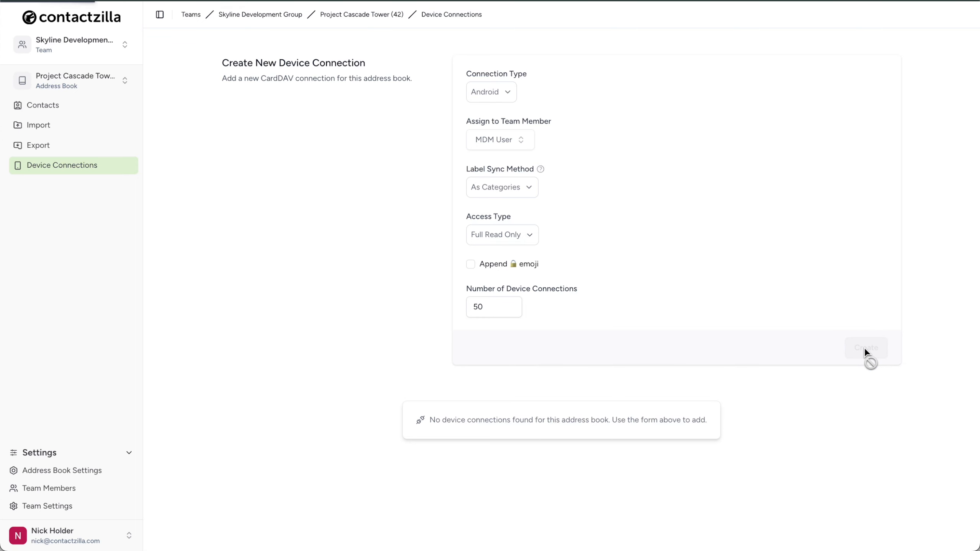
{"action": "scroll", "coordinate": [480, 482], "scroll_direction": "down", "scroll_amount": 3}
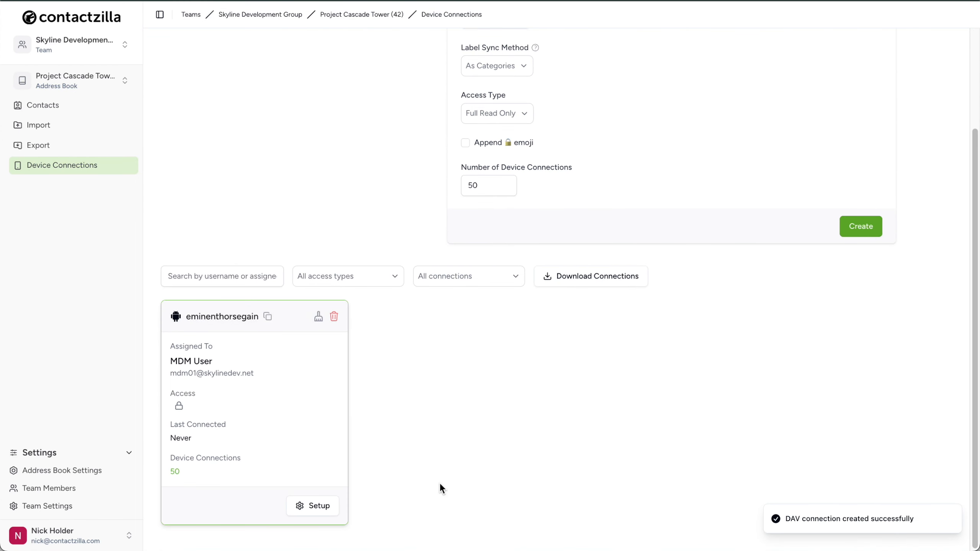
{"action": "left_click", "coordinate": [319, 516]}
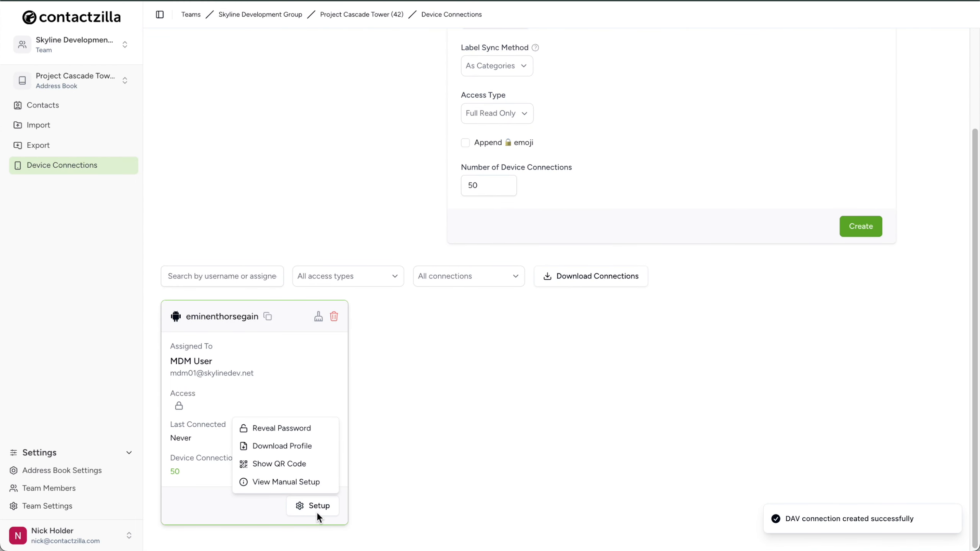
{"action": "left_click", "coordinate": [323, 445]}
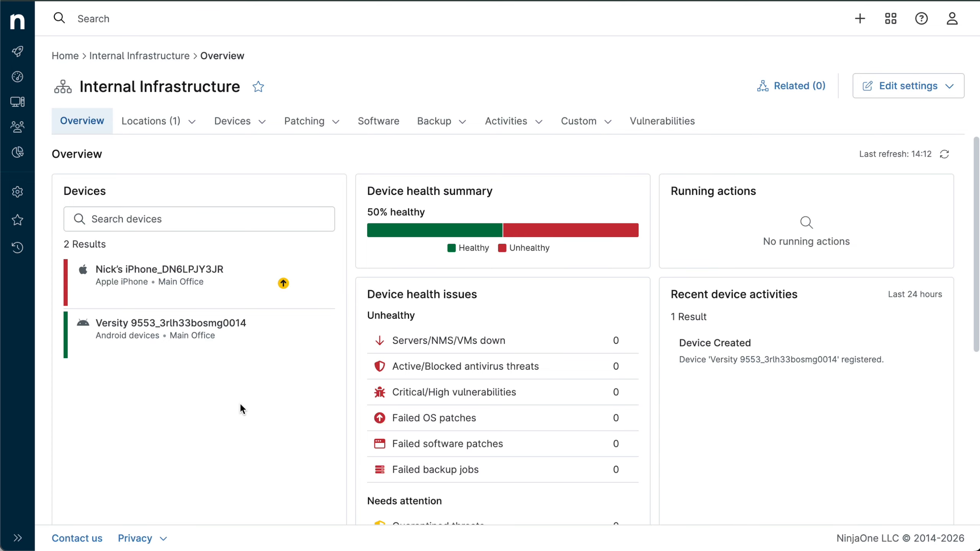
Go to Administration > Policies > MDM policies and open Android Mobile Policy's Applications > Management.
{"action": "left_click", "coordinate": [17, 537]}
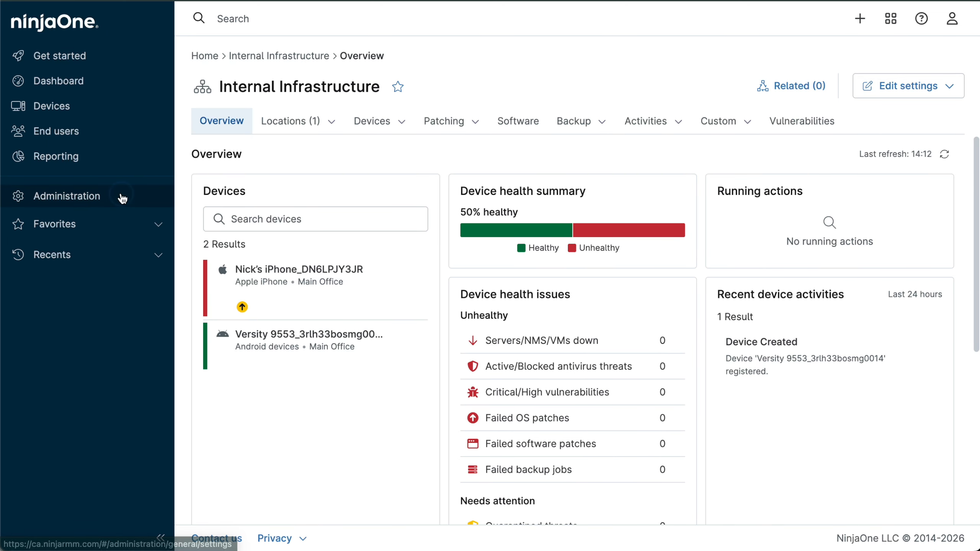
{"action": "left_click", "coordinate": [123, 198]}
{"action": "left_click", "coordinate": [161, 472]}
{"action": "left_click", "coordinate": [165, 472]}
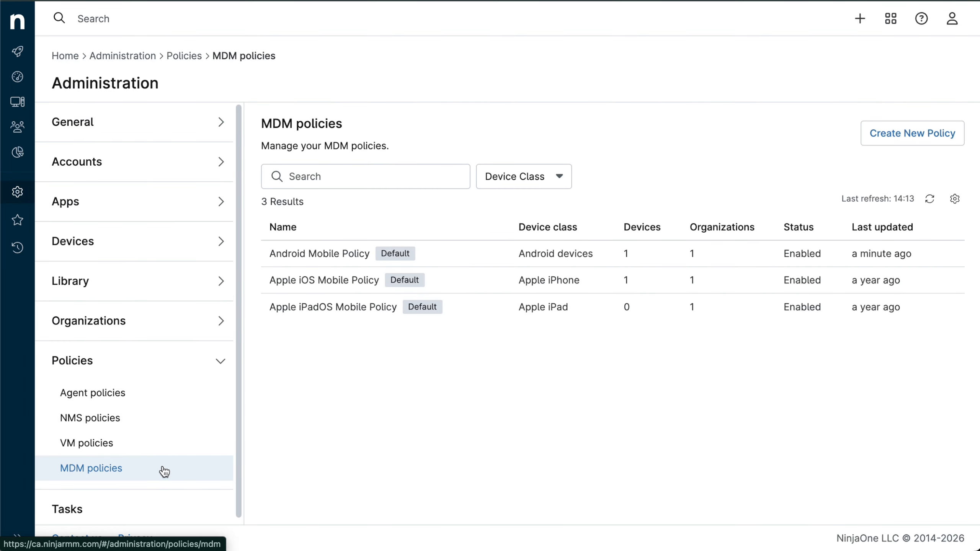
{"action": "left_click", "coordinate": [327, 257]}
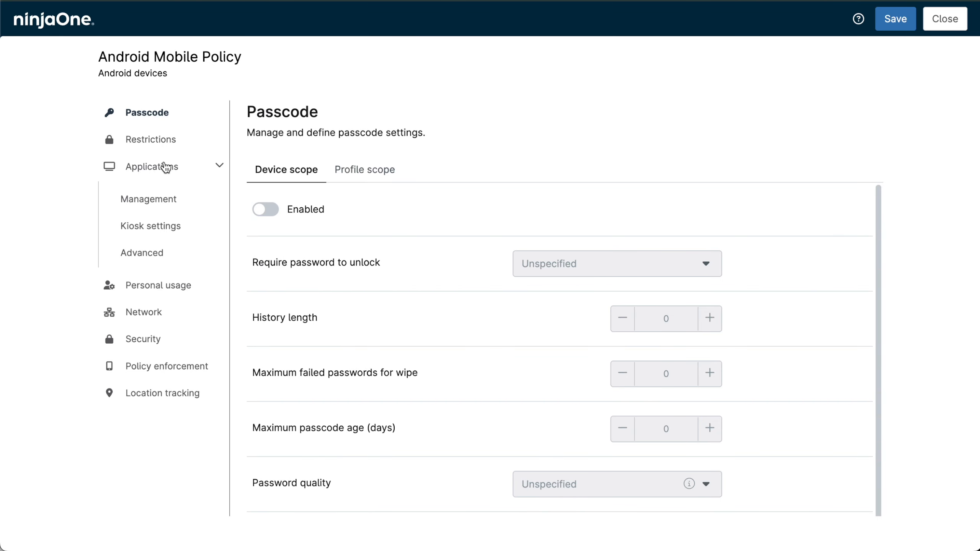
{"action": "left_click", "coordinate": [165, 200]}
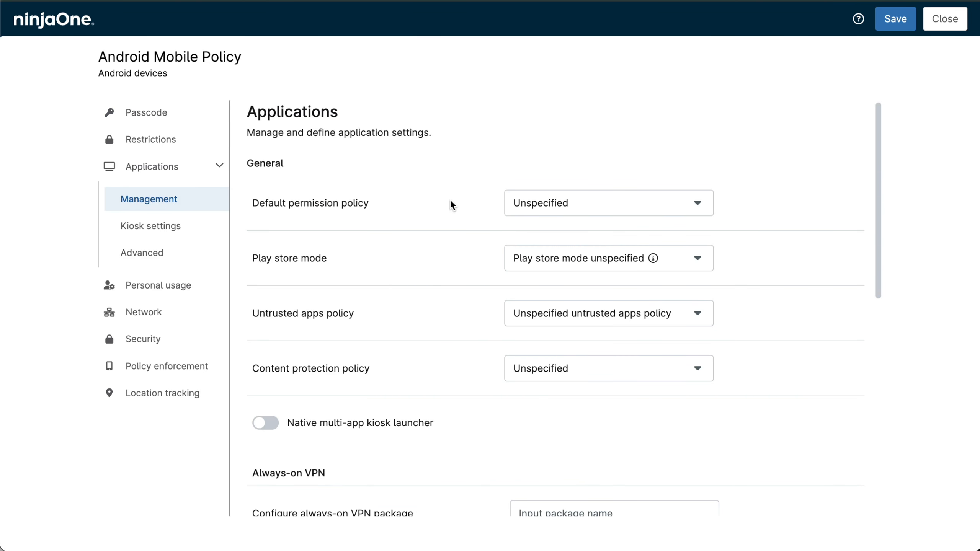
Search Google Play for 'contactzilla' and select Contactzilla Sync as a managed app.
{"action": "scroll", "coordinate": [441, 312], "scroll_direction": "down", "scroll_amount": 6}
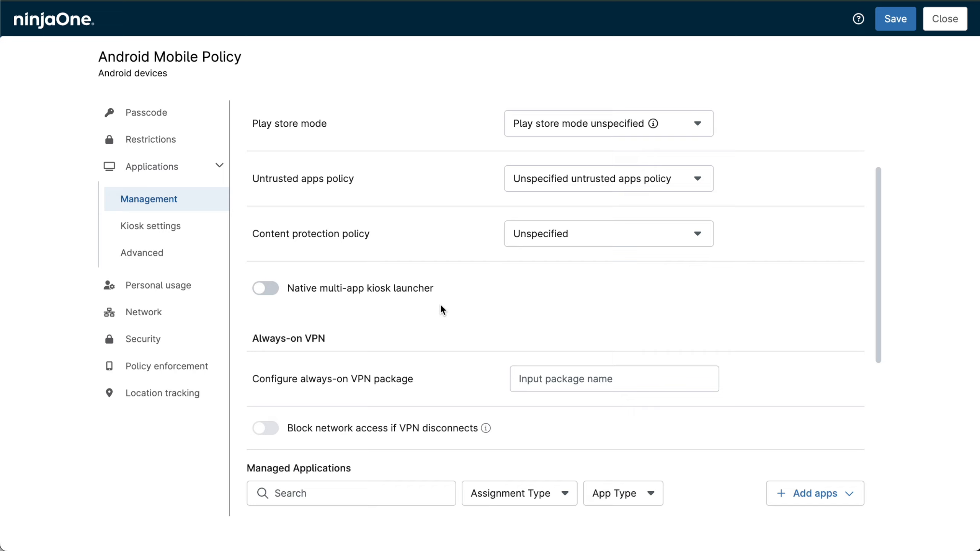
{"action": "scroll", "coordinate": [441, 309], "scroll_direction": "down", "scroll_amount": 2}
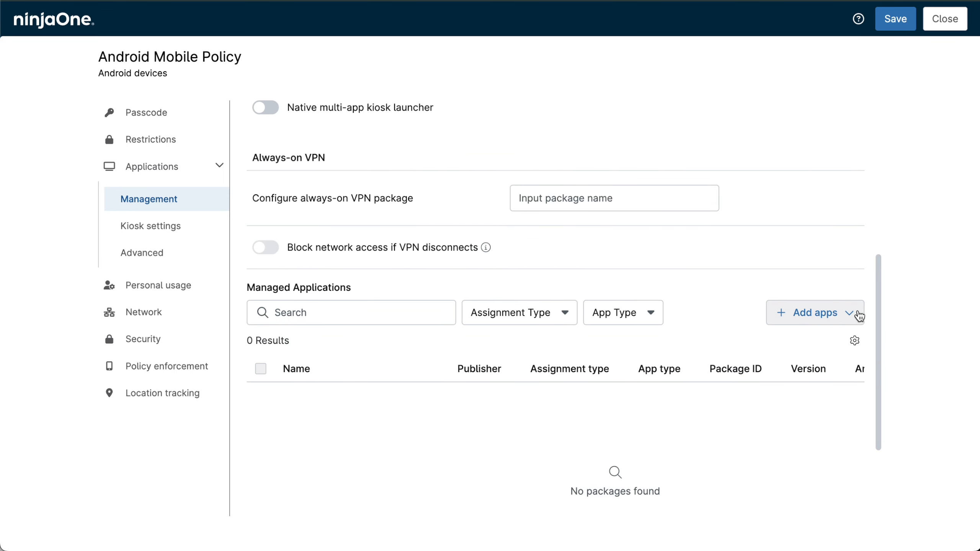
{"action": "left_click", "coordinate": [850, 316]}
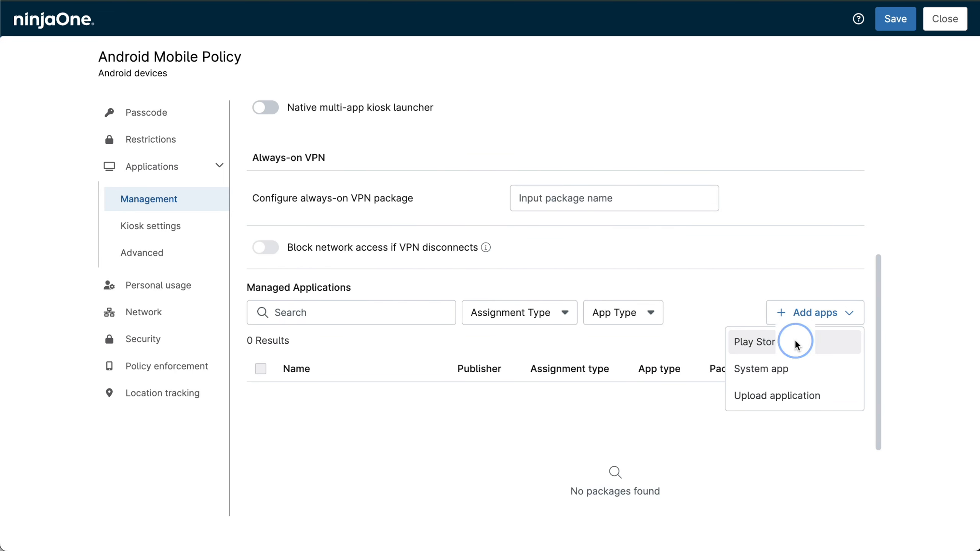
{"action": "left_click", "coordinate": [795, 342]}
{"action": "left_click", "coordinate": [377, 120]}
{"action": "type", "text": "contactzilla"}
{"action": "key", "text": "Return"}
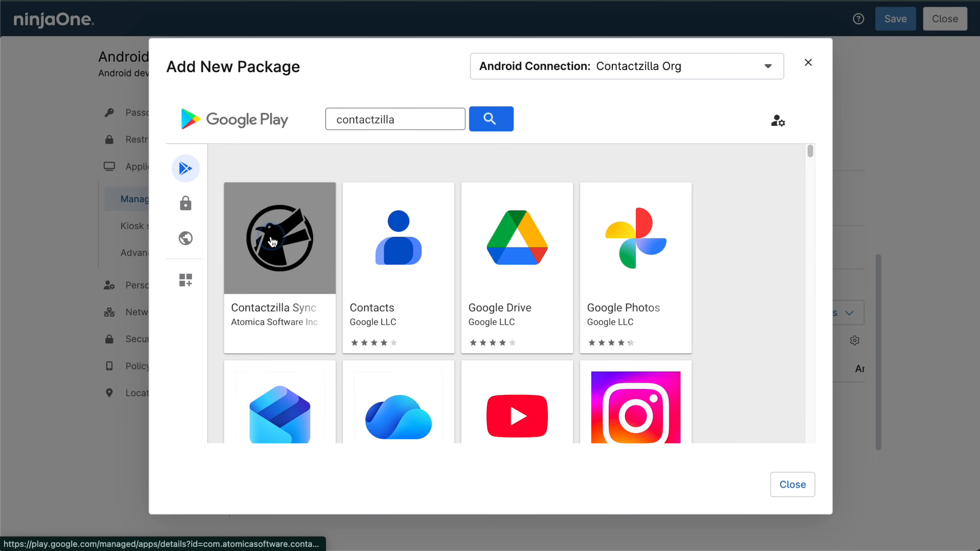
{"action": "left_click", "coordinate": [272, 240]}
{"action": "left_click", "coordinate": [699, 321]}
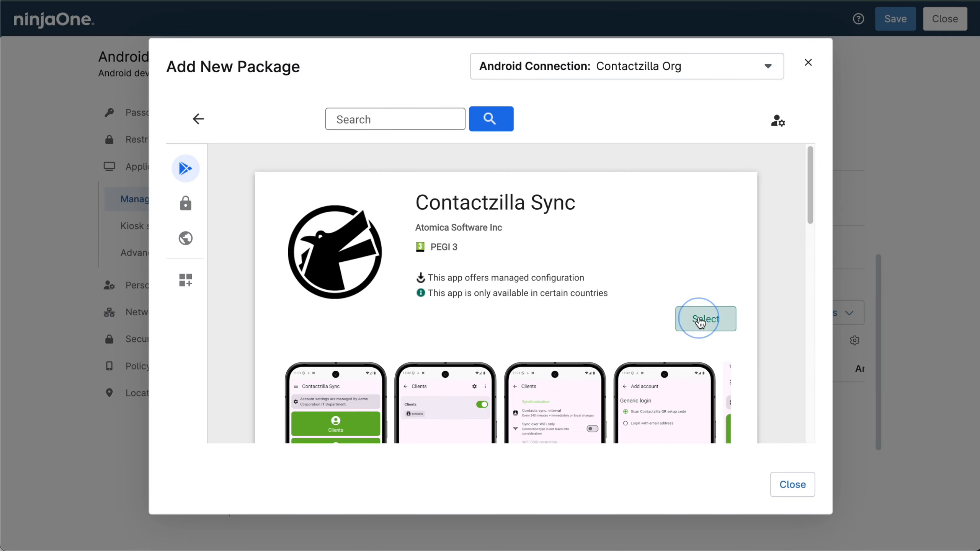
{"action": "left_click", "coordinate": [792, 480]}
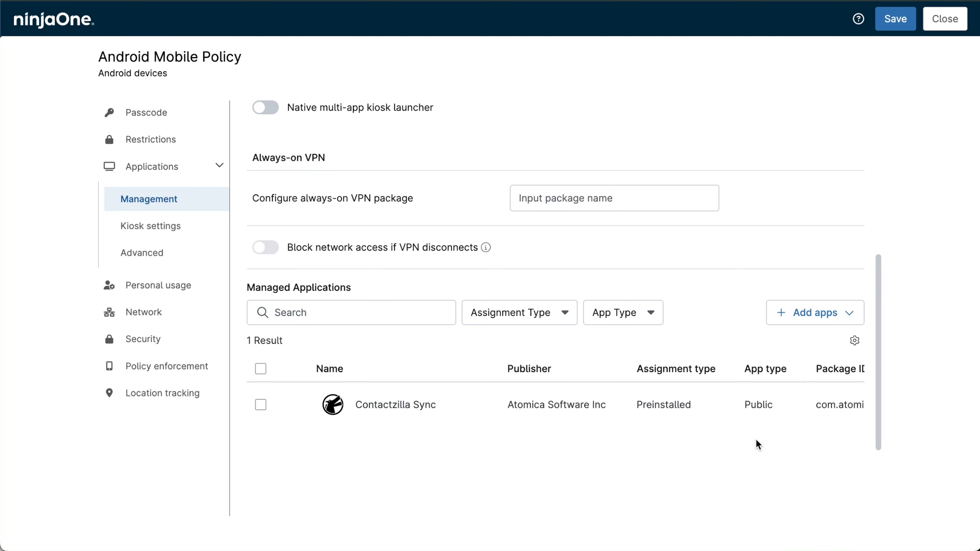
Edit Contactzilla Sync's app policy and set its assignment type to Force Installed.
{"action": "mouse_move", "coordinate": [800, 416]}
{"action": "left_click", "coordinate": [848, 407]}
{"action": "left_click", "coordinate": [781, 427]}
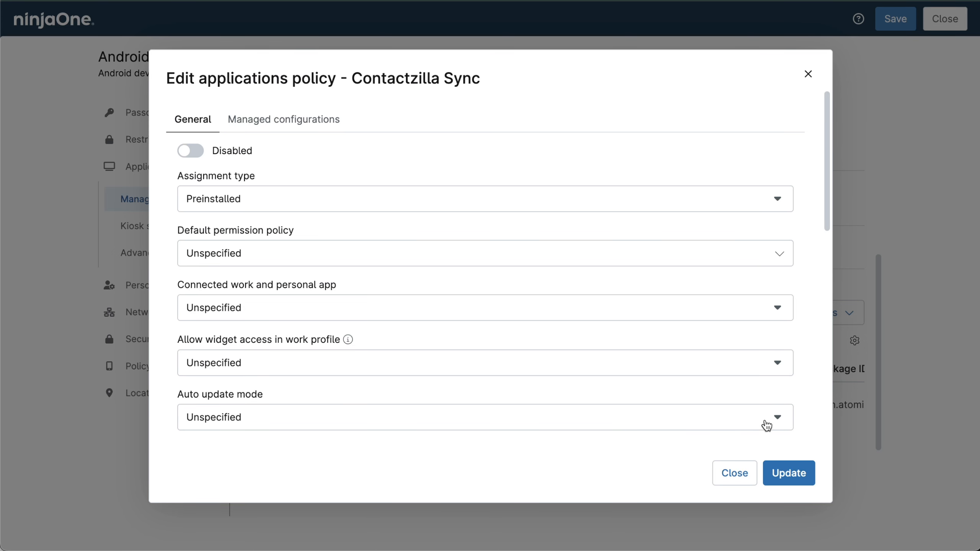
{"action": "left_click", "coordinate": [777, 200]}
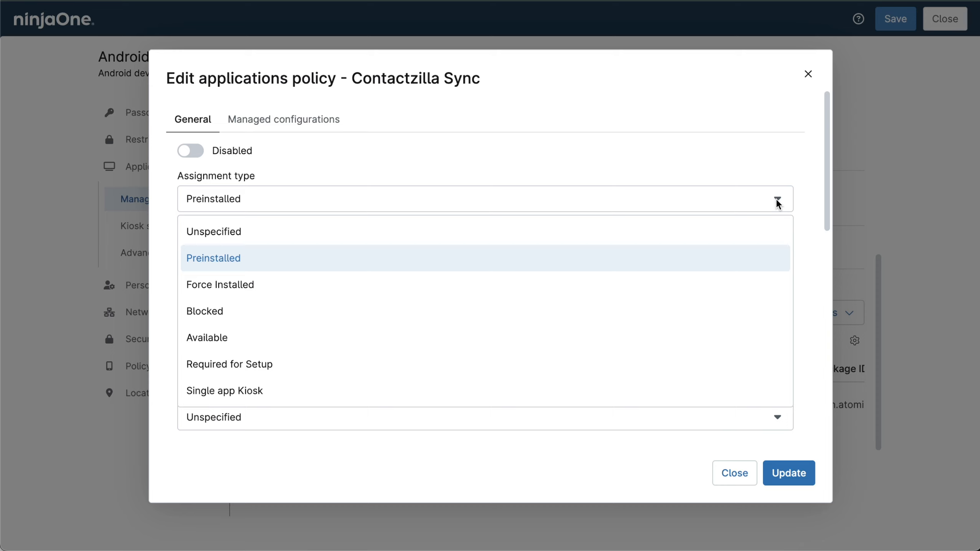
{"action": "left_click", "coordinate": [546, 292]}
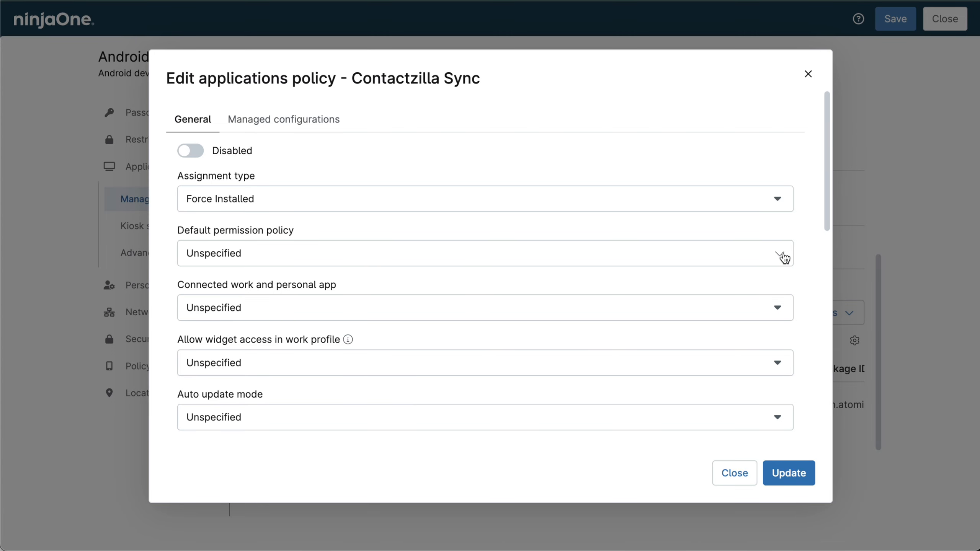
Set the app's default permission policy to Grant.
{"action": "left_click", "coordinate": [783, 258]}
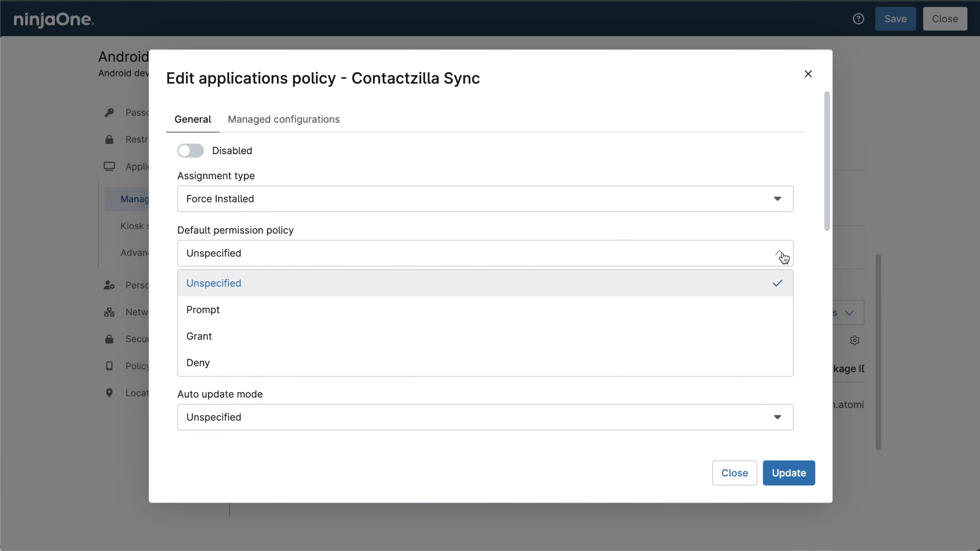
{"action": "left_click", "coordinate": [753, 346]}
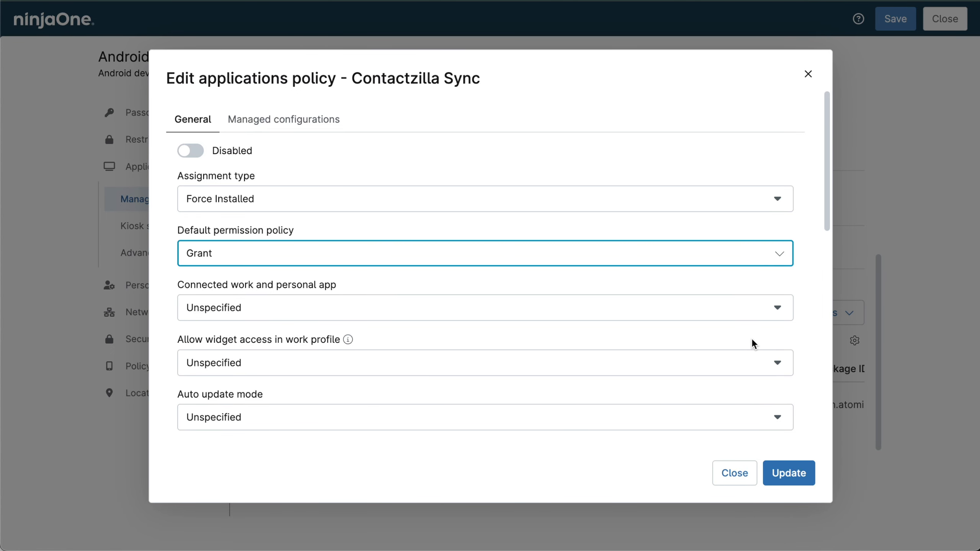
{"action": "scroll", "coordinate": [754, 343], "scroll_direction": "down", "scroll_amount": 10}
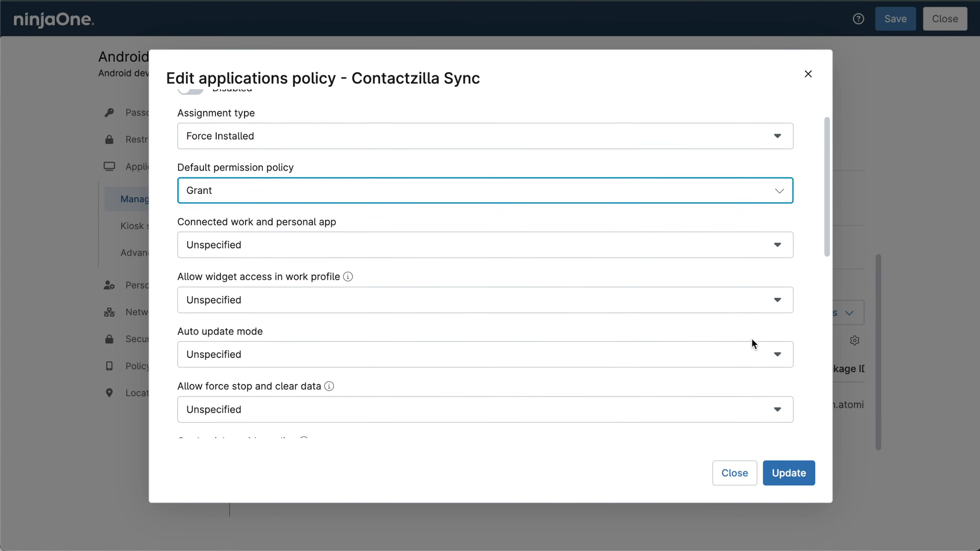
{"action": "scroll", "coordinate": [754, 343], "scroll_direction": "down", "scroll_amount": 2}
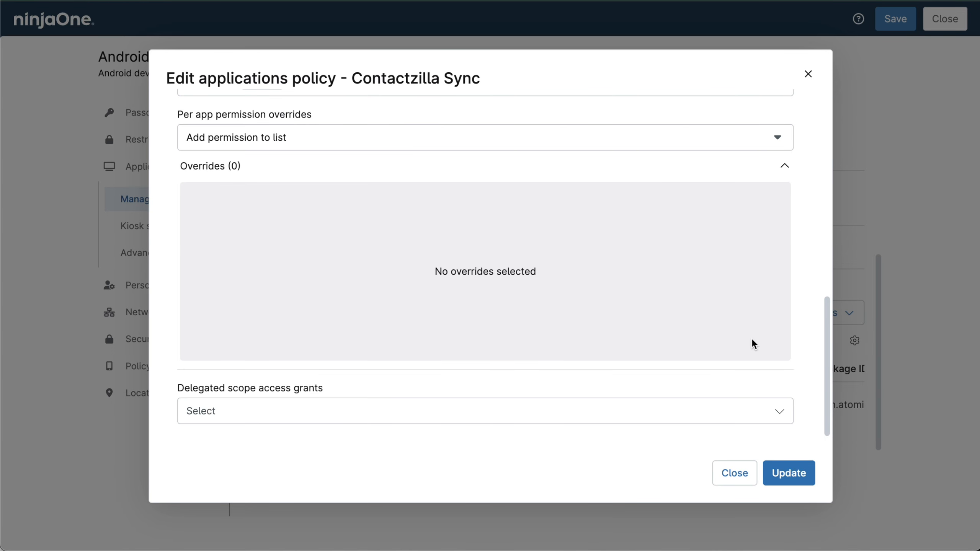
{"action": "scroll", "coordinate": [571, 272], "scroll_direction": "up", "scroll_amount": 12}
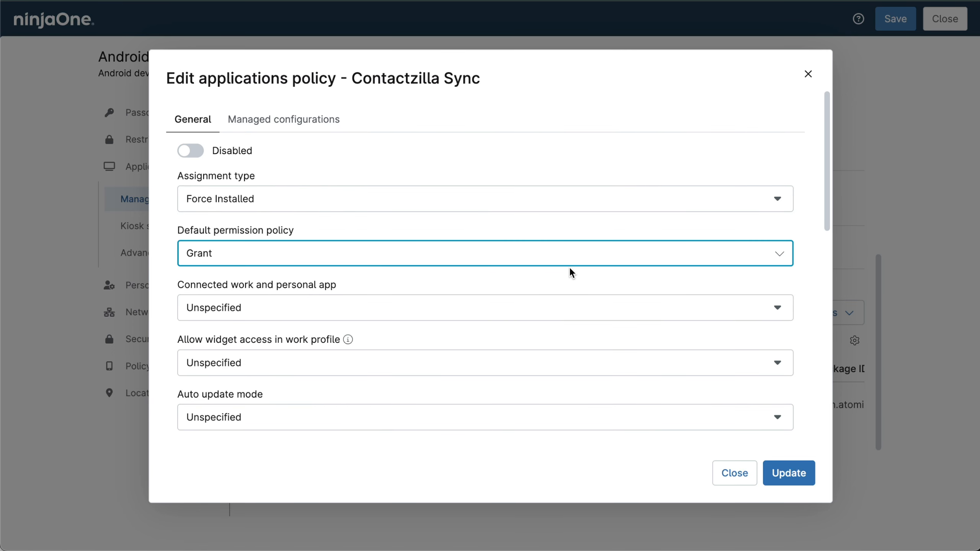
{"action": "left_click", "coordinate": [295, 127]}
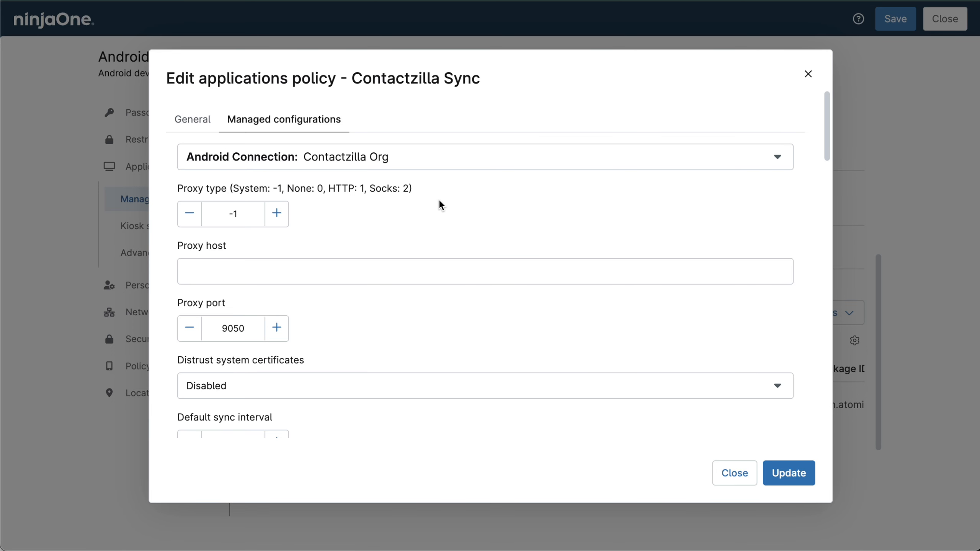
Change the Default sync interval to 30.
{"action": "scroll", "coordinate": [441, 205], "scroll_direction": "down", "scroll_amount": 1}
{"action": "scroll", "coordinate": [336, 223], "scroll_direction": "down", "scroll_amount": 2}
{"action": "scroll", "coordinate": [335, 223], "scroll_direction": "down", "scroll_amount": 3}
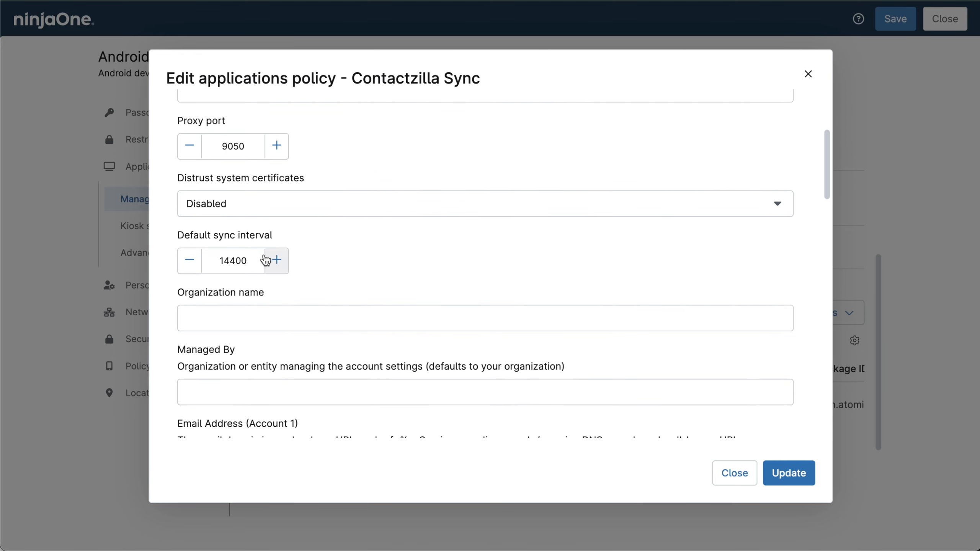
{"action": "double_click", "coordinate": [228, 261]}
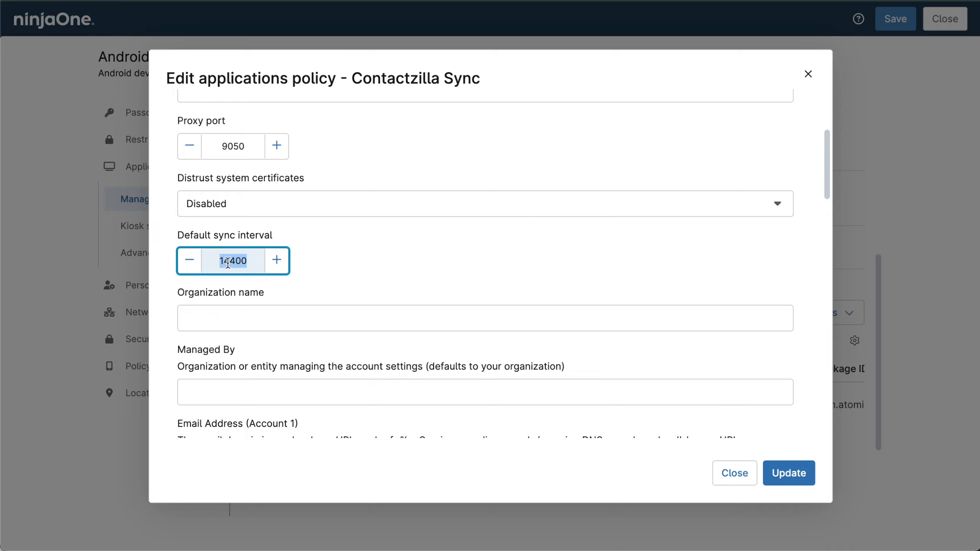
{"action": "type", "text": "30"}
{"action": "left_click", "coordinate": [360, 267]}
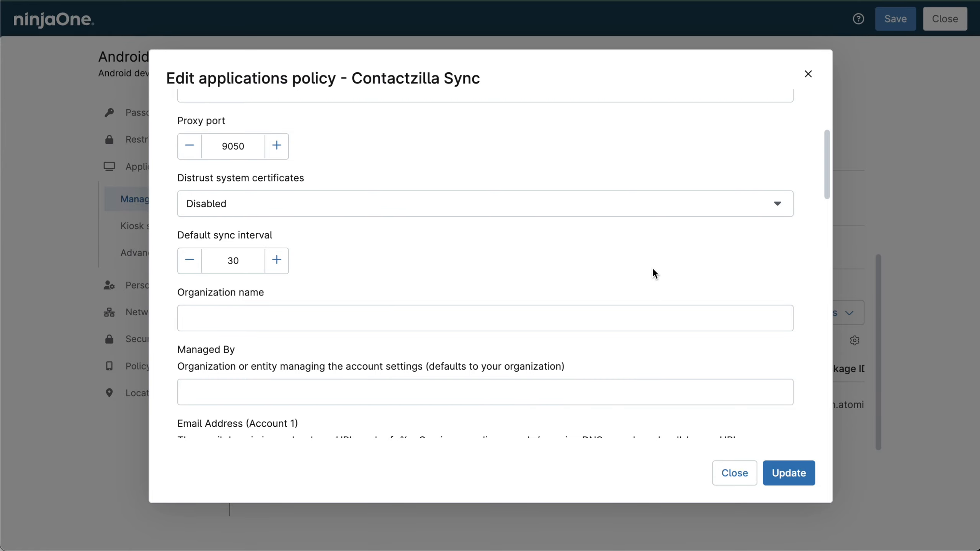
Scroll to the account fields and narrow the browser window to the left.
{"action": "scroll", "coordinate": [723, 272], "scroll_direction": "down", "scroll_amount": 5}
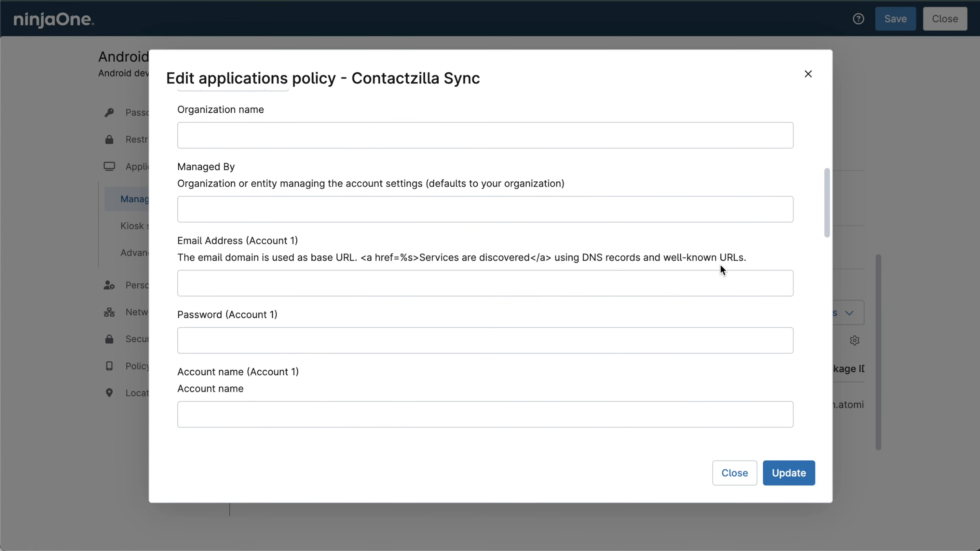
{"action": "scroll", "coordinate": [722, 269], "scroll_direction": "down", "scroll_amount": 3}
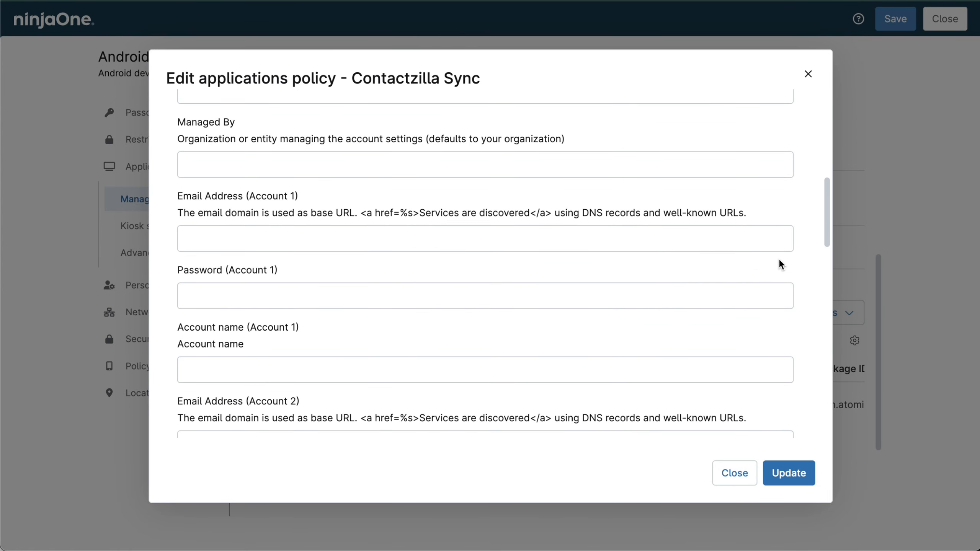
{"action": "left_click_drag", "start_coordinate": [976, 255], "coordinate": [641, 224]}
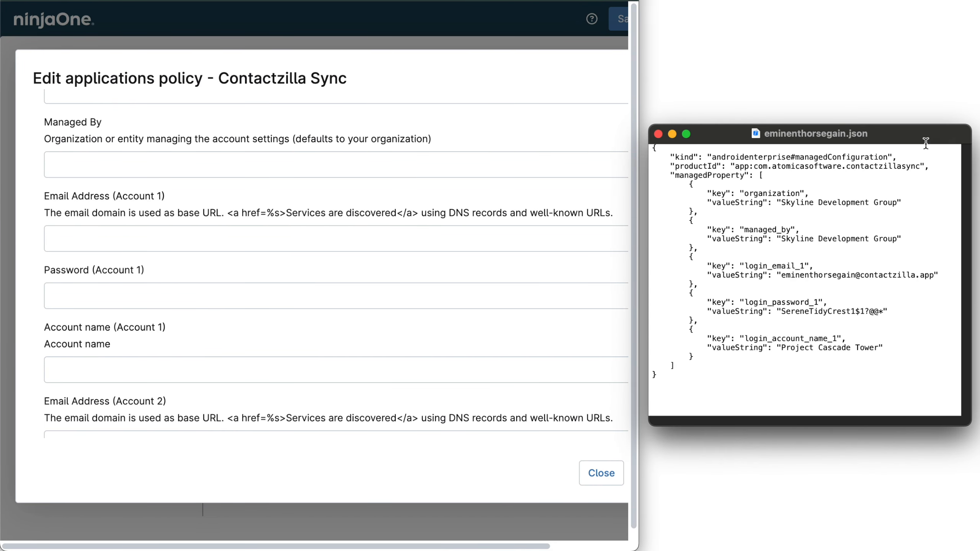
Paste Skyline Development Group from the JSON file into Organization name and Managed By.
{"action": "left_click", "coordinate": [827, 197]}
{"action": "scroll", "coordinate": [430, 253], "scroll_direction": "up", "scroll_amount": 5}
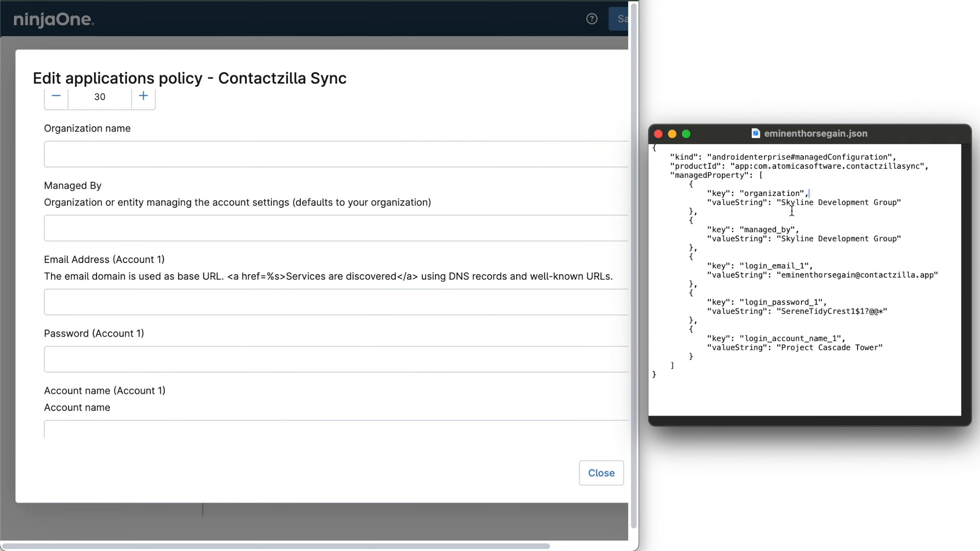
{"action": "left_click_drag", "start_coordinate": [781, 203], "coordinate": [899, 207]}
{"action": "key", "text": "super+c"}
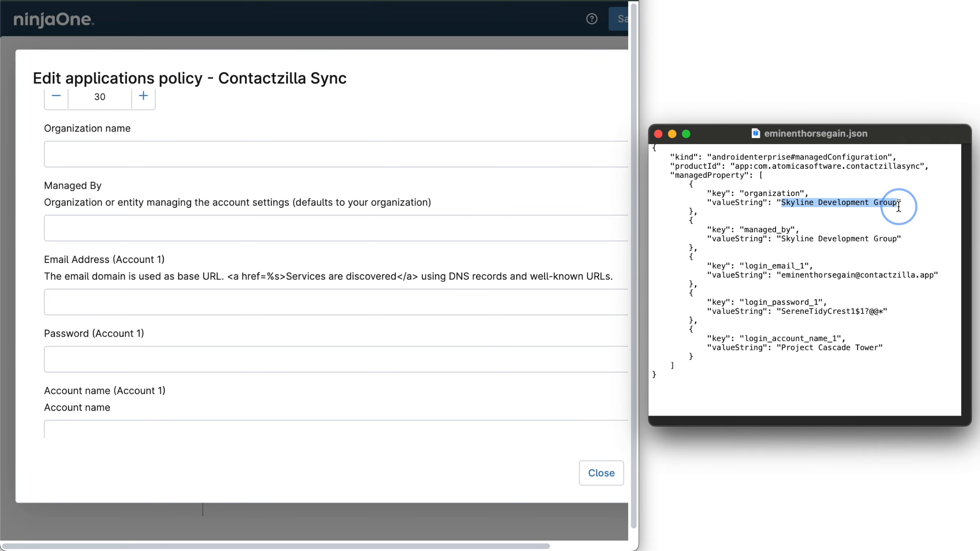
{"action": "left_click", "coordinate": [67, 150]}
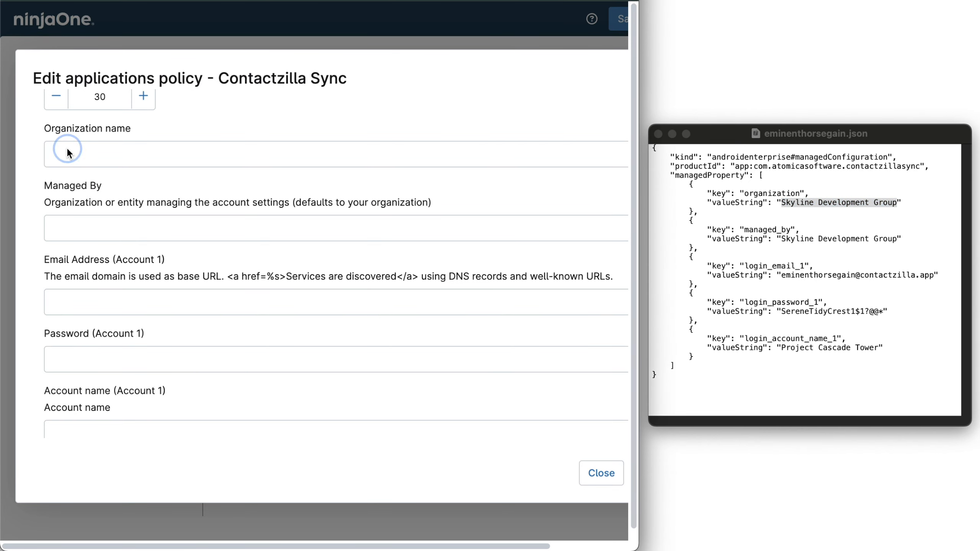
{"action": "left_click", "coordinate": [67, 150]}
{"action": "key", "text": "super+v"}
{"action": "left_click", "coordinate": [69, 228]}
{"action": "key", "text": "super+v"}
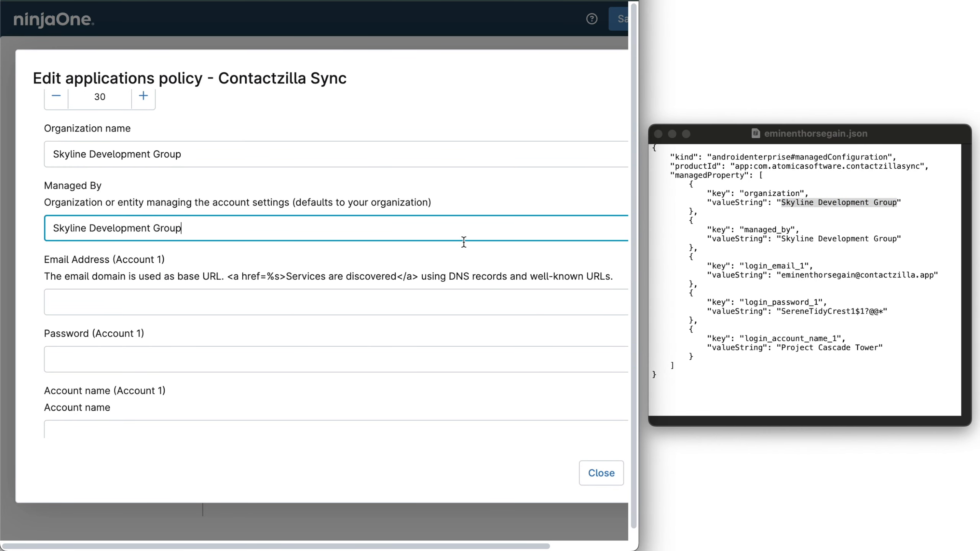
Copy the Account 1 e-mail and password from the JSON file into their fields.
{"action": "left_click", "coordinate": [928, 274]}
{"action": "left_click_drag", "start_coordinate": [928, 274], "coordinate": [781, 275]}
{"action": "key", "text": "super+c"}
{"action": "left_click", "coordinate": [109, 304]}
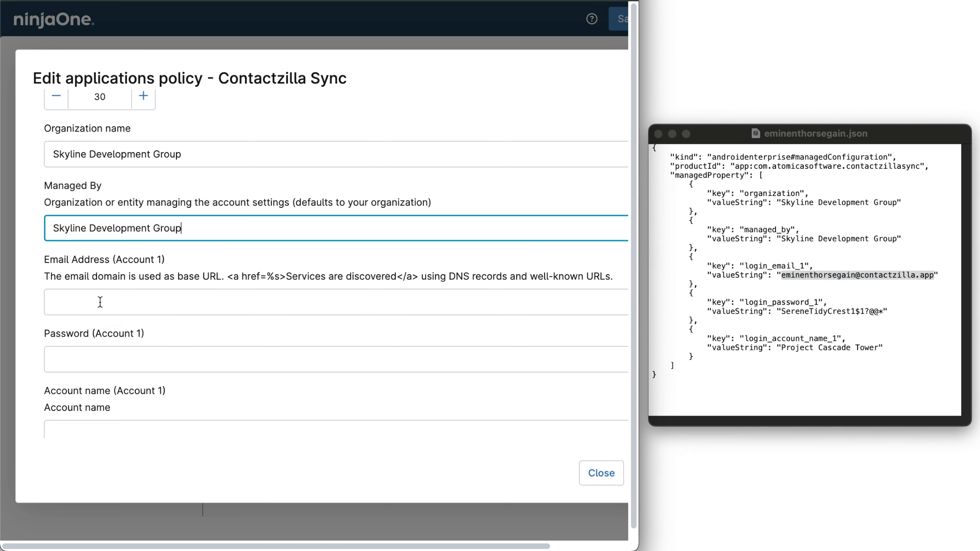
{"action": "key", "text": "super+v"}
{"action": "left_click", "coordinate": [871, 316]}
{"action": "left_click_drag", "start_coordinate": [883, 311], "coordinate": [782, 308]}
{"action": "key", "text": "super+c"}
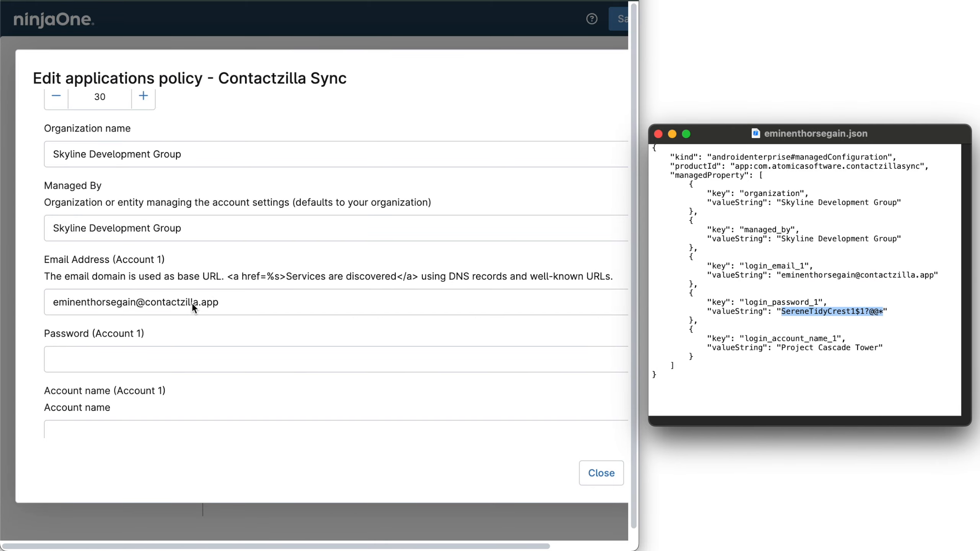
{"action": "left_click", "coordinate": [157, 361]}
{"action": "key", "text": "super+v"}
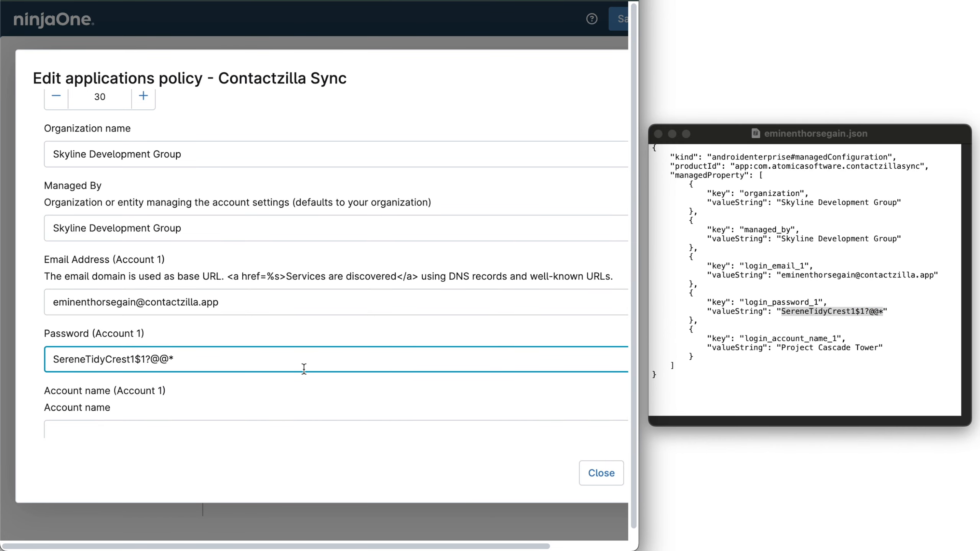
Paste Project Cascade Tower as Account 1's account name and widen the browser window again.
{"action": "left_click_drag", "start_coordinate": [881, 349], "coordinate": [782, 344]}
{"action": "key", "text": "super+c"}
{"action": "scroll", "coordinate": [315, 361], "scroll_direction": "down", "scroll_amount": 3}
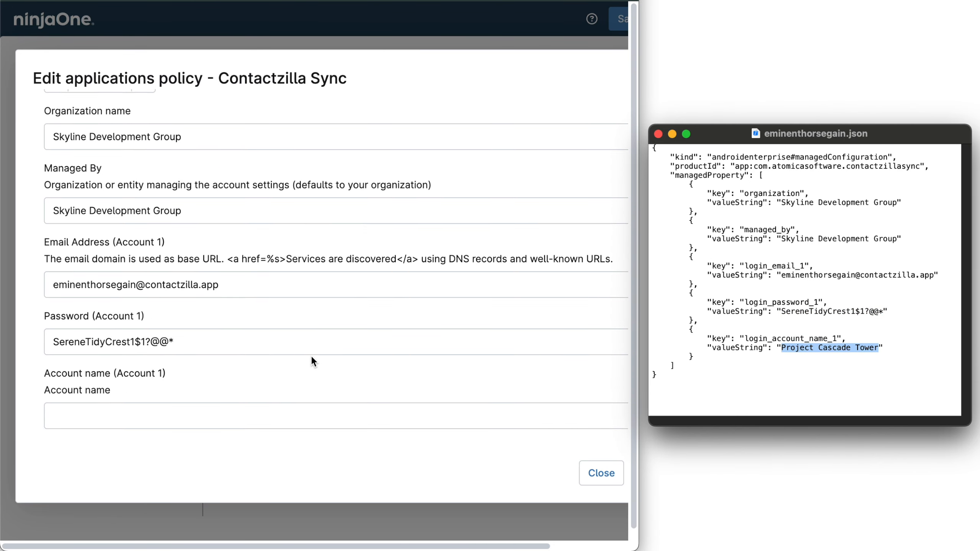
{"action": "left_click", "coordinate": [154, 371]}
{"action": "left_click", "coordinate": [154, 371]}
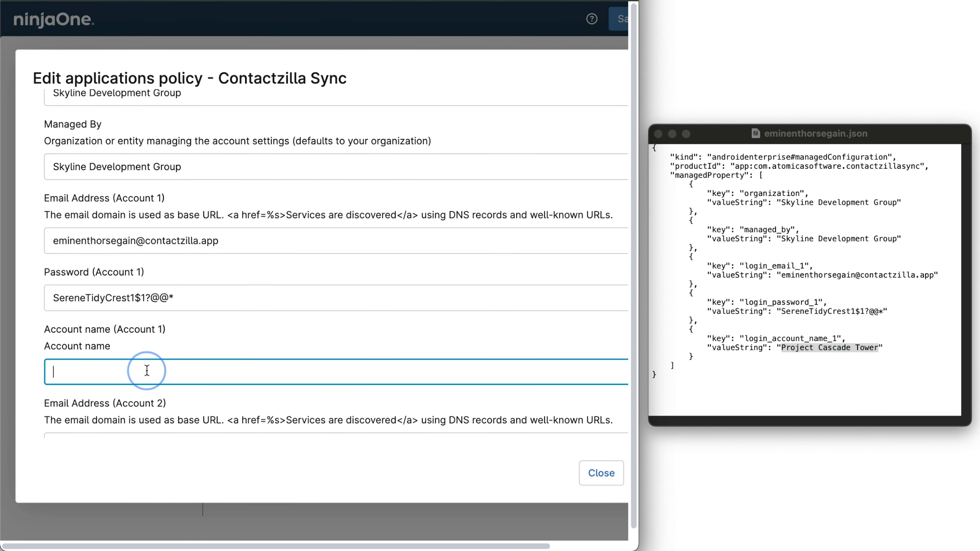
{"action": "key", "text": "super+v"}
{"action": "scroll", "coordinate": [237, 361], "scroll_direction": "down", "scroll_amount": 3}
{"action": "scroll", "coordinate": [237, 361], "scroll_direction": "down", "scroll_amount": 20}
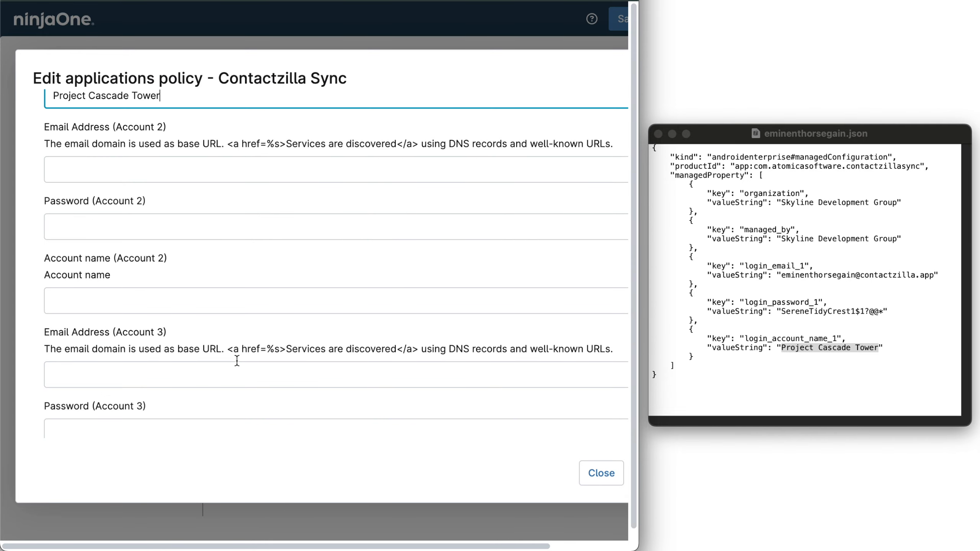
{"action": "left_click_drag", "start_coordinate": [638, 255], "coordinate": [978, 271]}
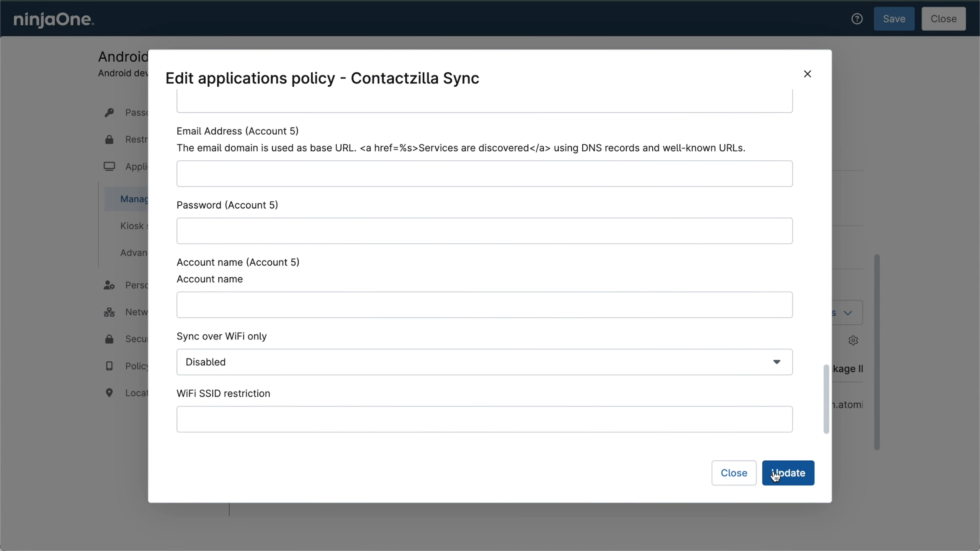
Apply the Contactzilla Sync configuration and save the Android Mobile Policy, entering the authenticator verification code.
{"action": "left_click", "coordinate": [783, 473]}
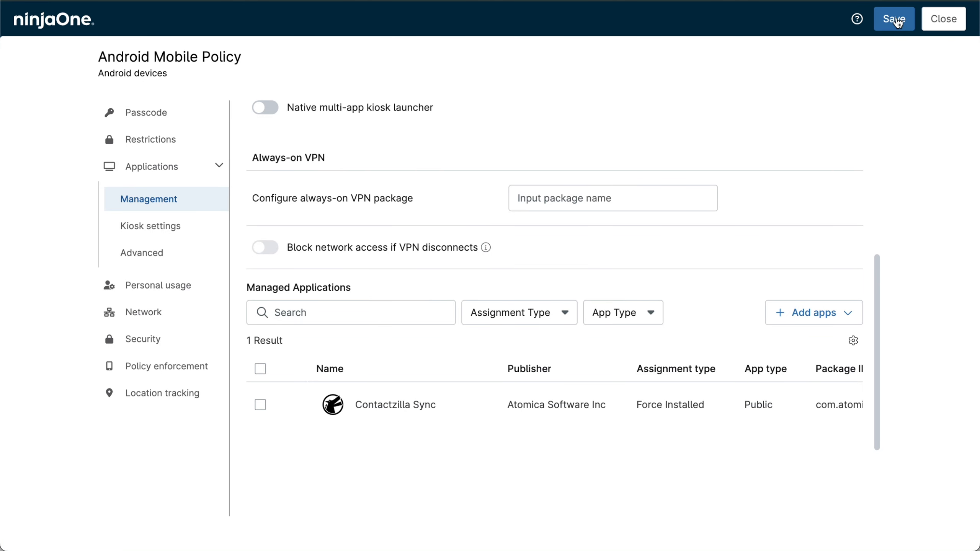
{"action": "left_click", "coordinate": [897, 21]}
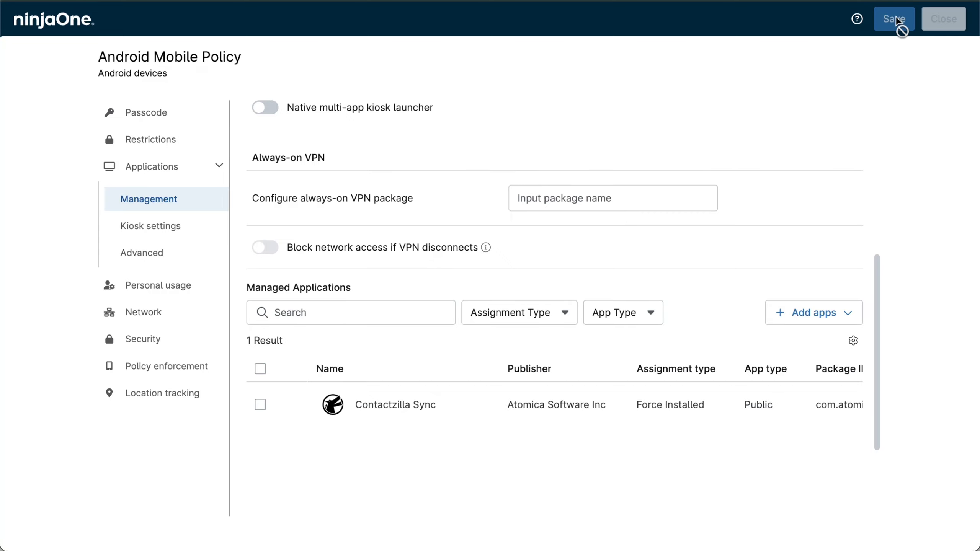
{"action": "key", "text": "Return"}
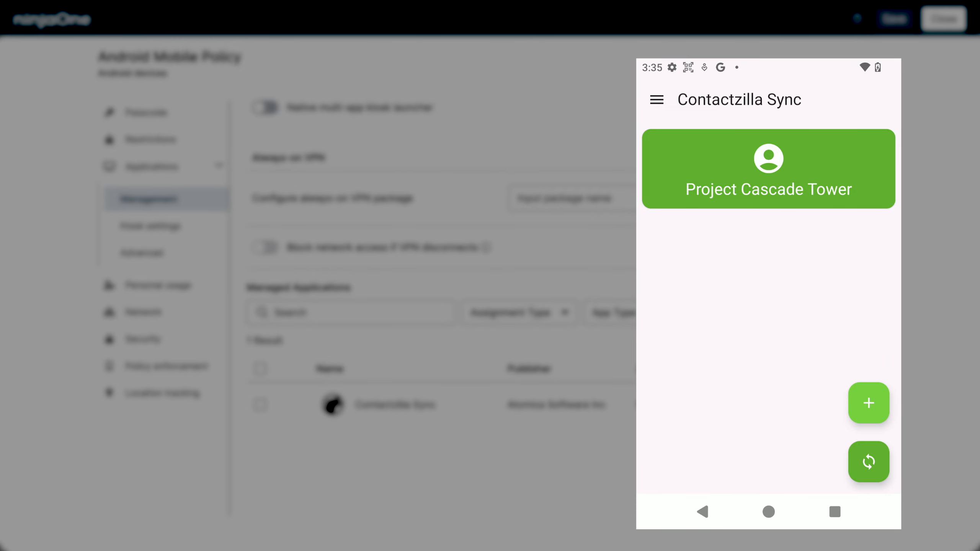
Sync the Project Cascade Tower address book in Contactzilla Sync and open the phone's Contacts app.
{"action": "left_click", "coordinate": [868, 462]}
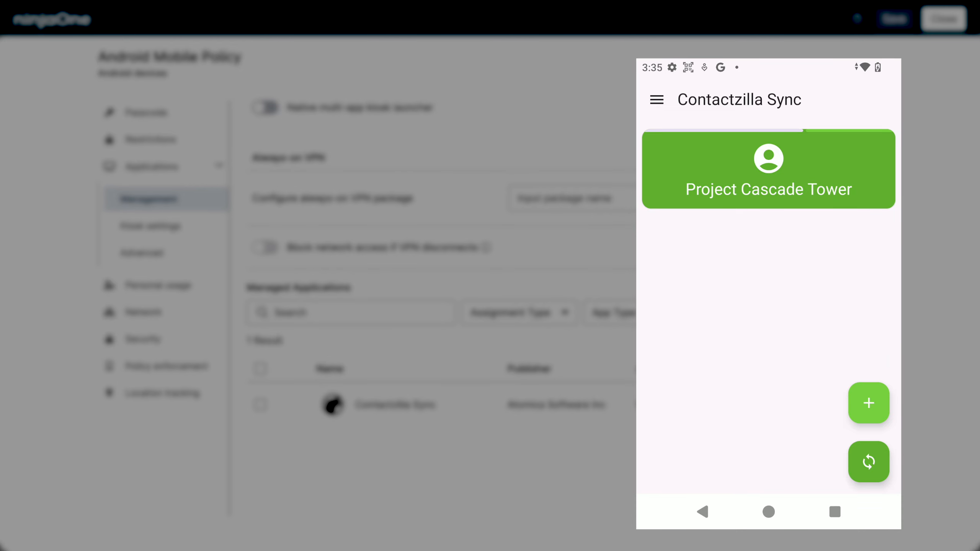
{"action": "left_click", "coordinate": [769, 512]}
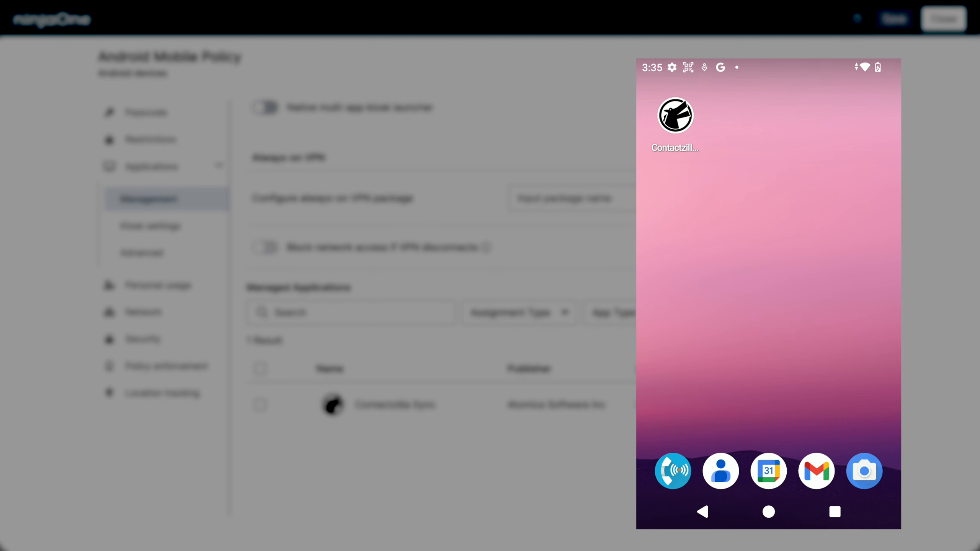
{"action": "left_click", "coordinate": [722, 468]}
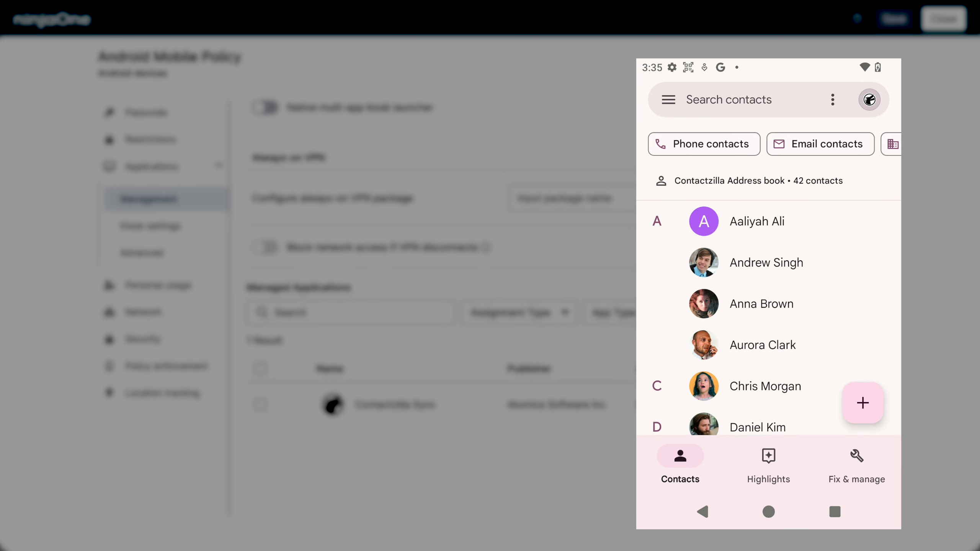
{"action": "left_click_drag", "start_coordinate": [763, 373], "coordinate": [776, 416]}
Check the device accounts, then browse the synced labels in the Contacts navigation drawer.
{"action": "left_click", "coordinate": [871, 99]}
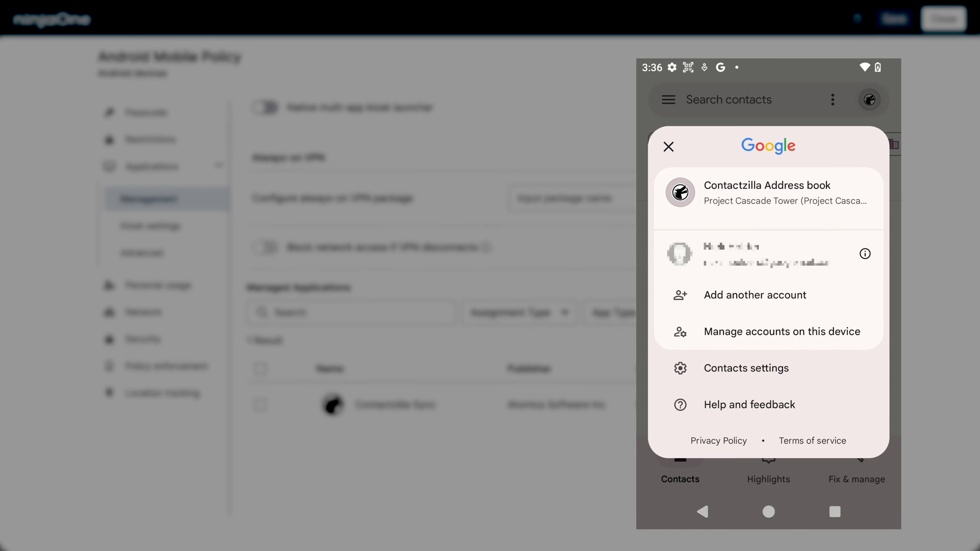
{"action": "left_click", "coordinate": [668, 147]}
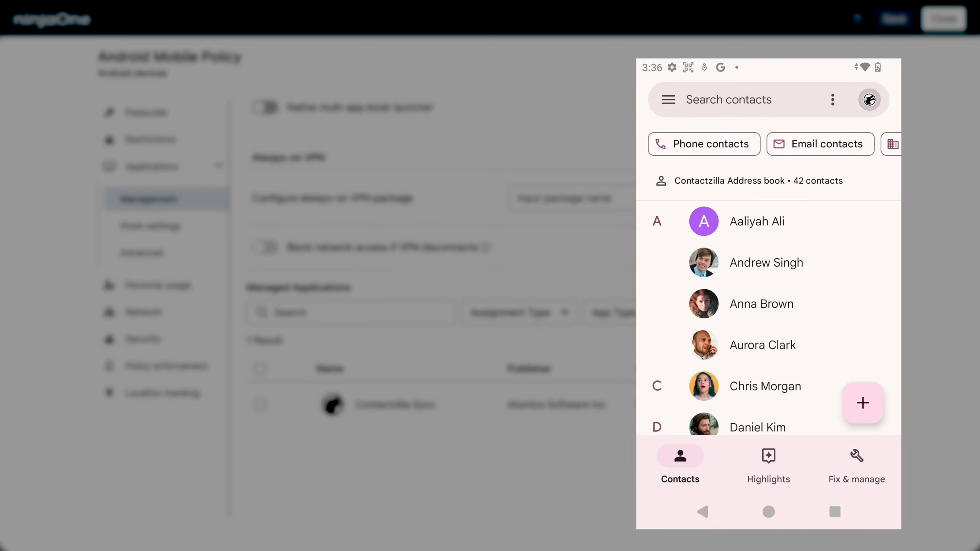
{"action": "left_click", "coordinate": [669, 99]}
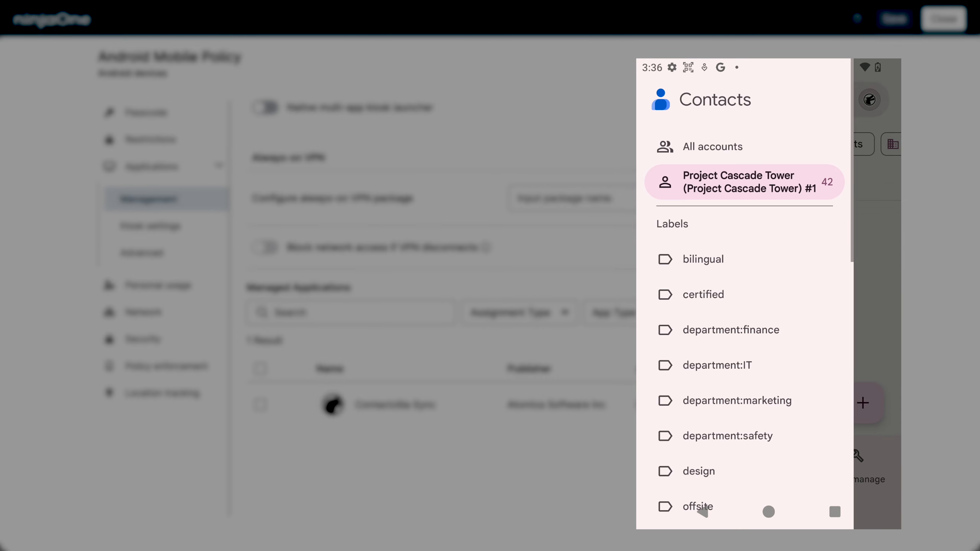
{"action": "scroll", "coordinate": [768, 365], "scroll_direction": "down", "scroll_amount": 10}
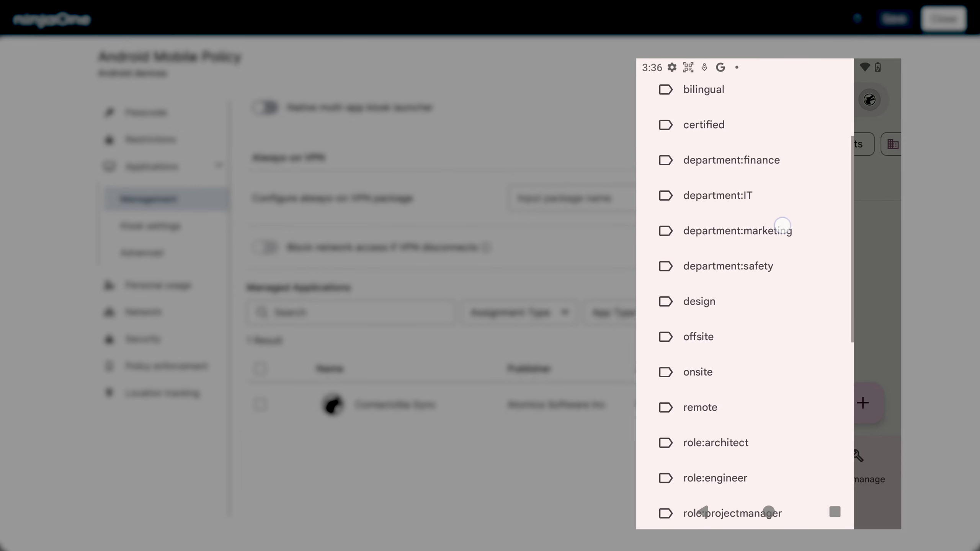
{"action": "left_click_drag", "start_coordinate": [768, 366], "coordinate": [761, 422]}
Filter the Project Cascade Tower contacts list to the role engineer label.
{"action": "left_click", "coordinate": [748, 270]}
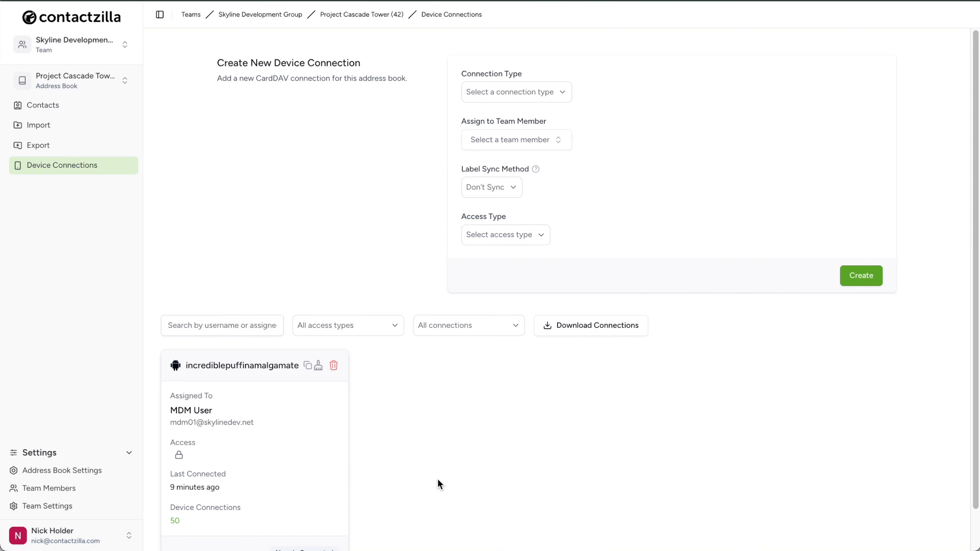
{"action": "left_click", "coordinate": [88, 112]}
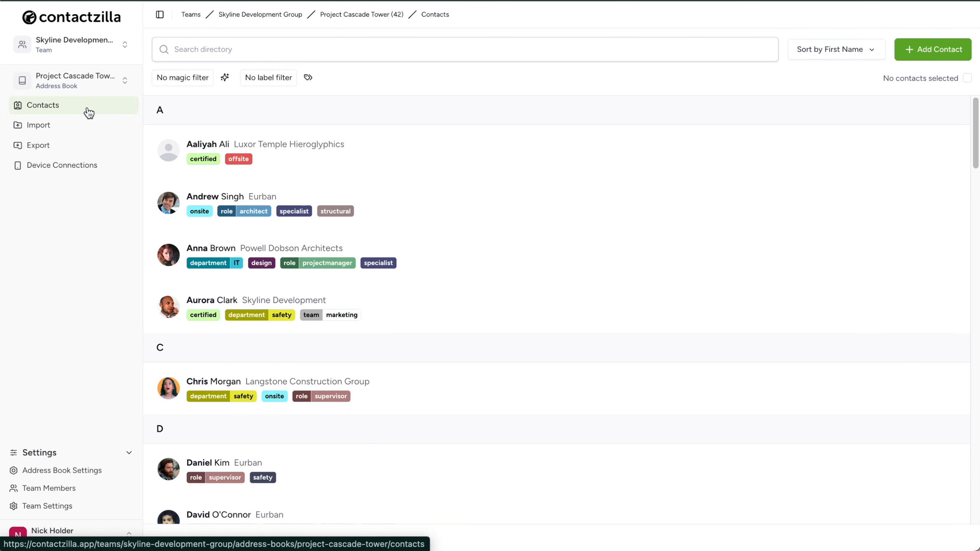
{"action": "left_click", "coordinate": [308, 78]}
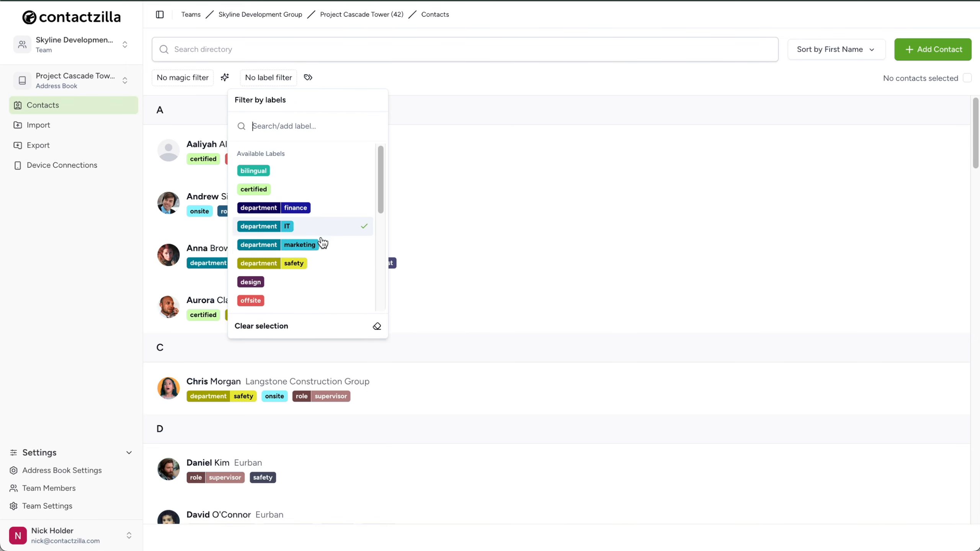
{"action": "scroll", "coordinate": [322, 247], "scroll_direction": "down", "scroll_amount": 2}
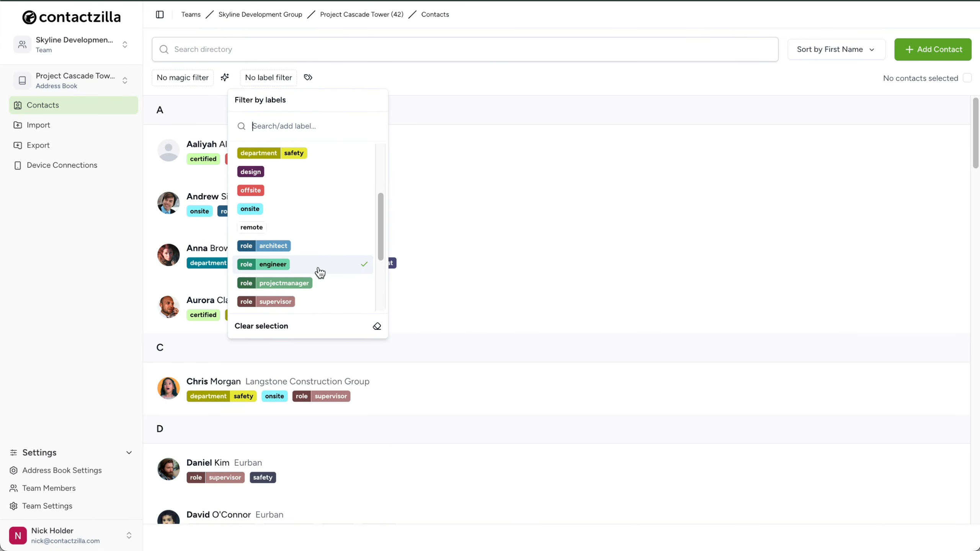
{"action": "left_click", "coordinate": [322, 270]}
Append '-xyz' to the first engineer contact's last name and save the contact.
{"action": "left_click", "coordinate": [309, 173]}
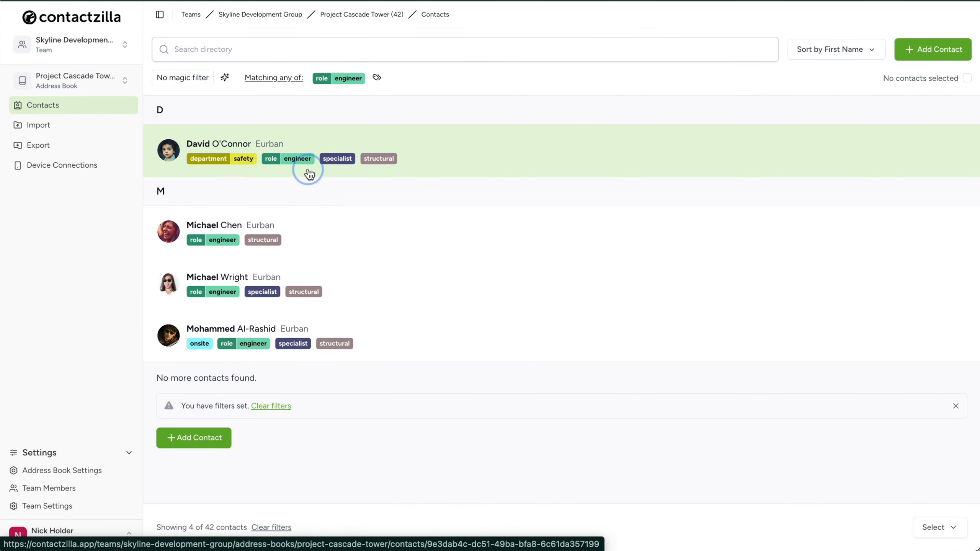
{"action": "left_click", "coordinate": [941, 109]}
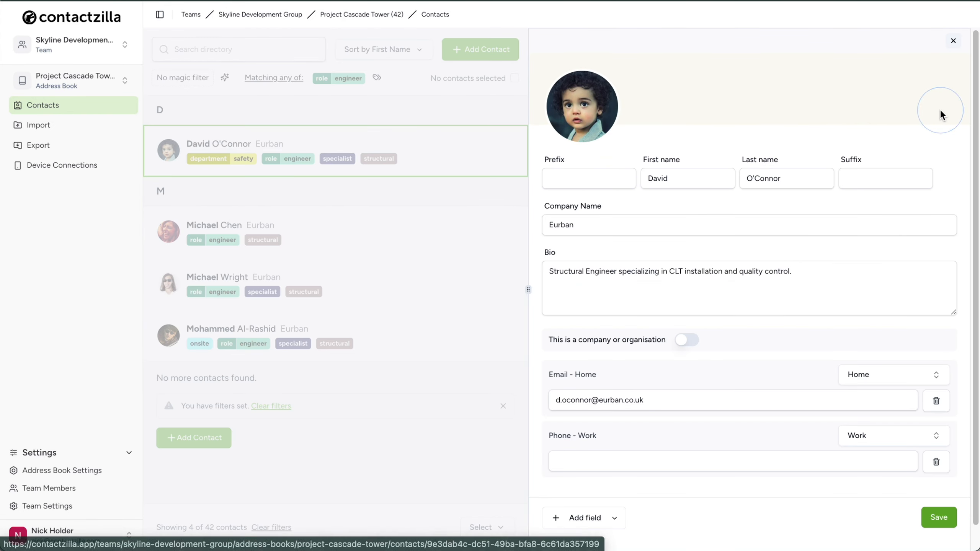
{"action": "left_click", "coordinate": [783, 180]}
{"action": "type", "text": "-xyz"}
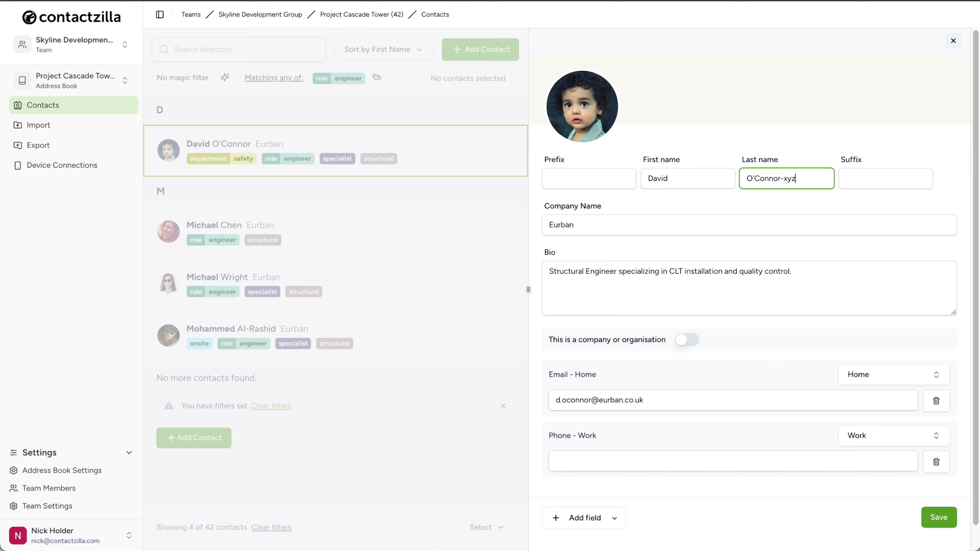
{"action": "left_click", "coordinate": [935, 521]}
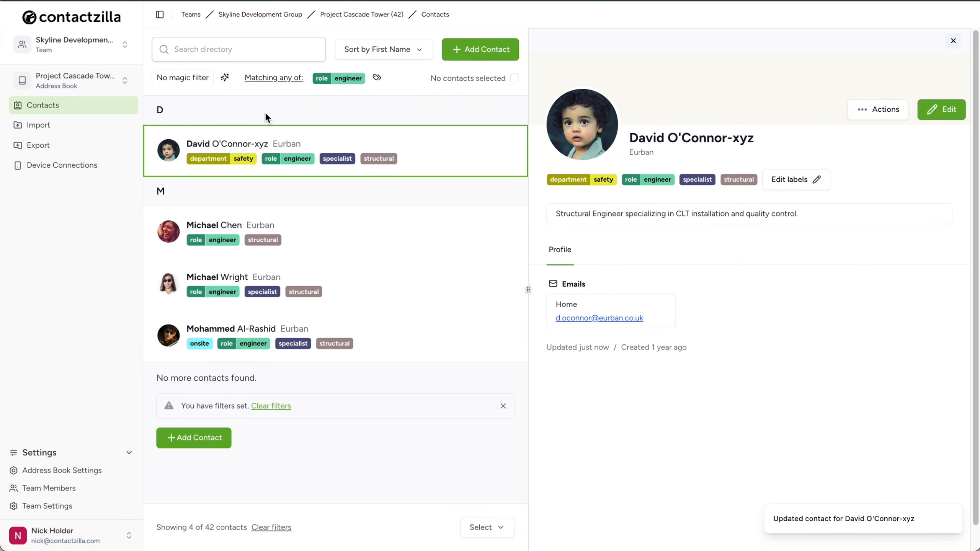
Switch to the Critical project partners address book's Device Connections page.
{"action": "left_click", "coordinate": [123, 87]}
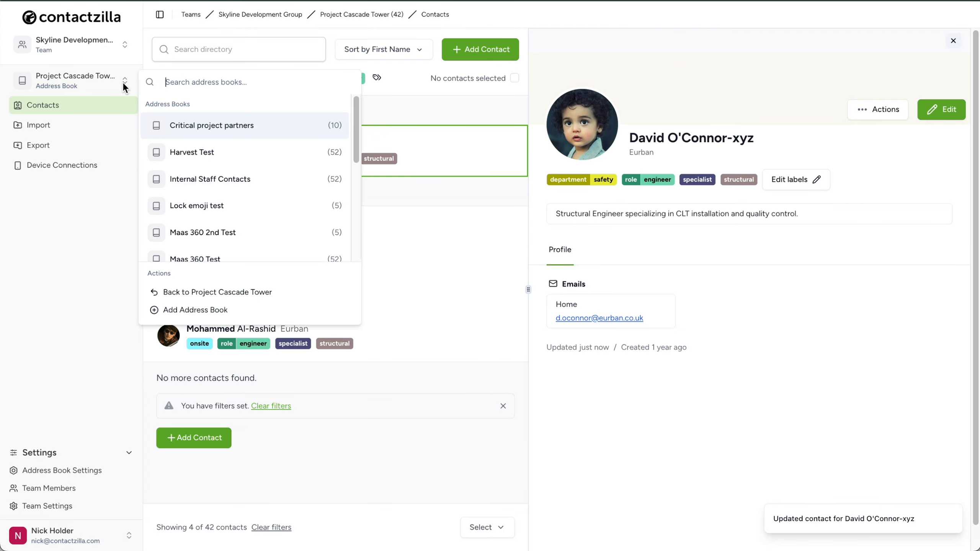
{"action": "left_click", "coordinate": [185, 126]}
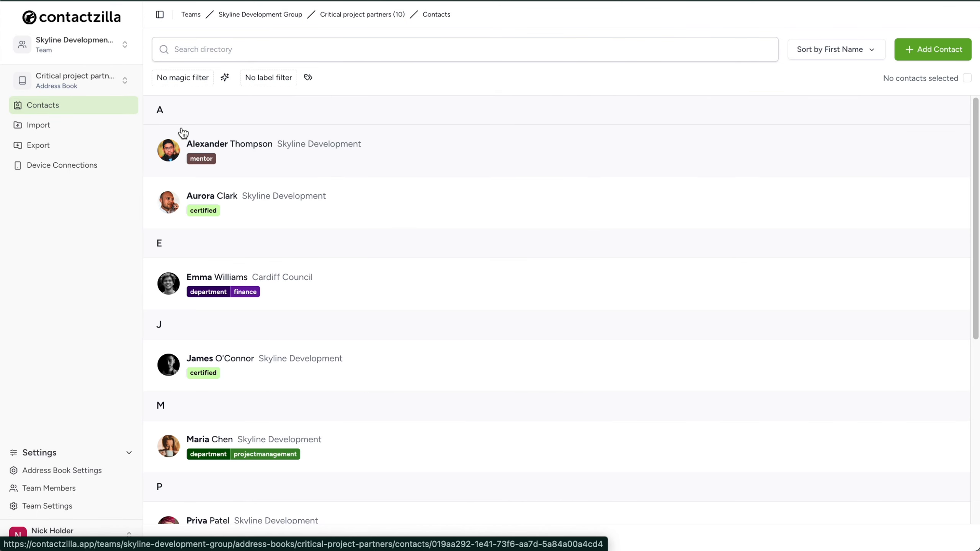
{"action": "left_click", "coordinate": [104, 170]}
Create an Android connection for the fourth MDM user: Full Read Only, append emoji, 50 devices.
{"action": "left_click", "coordinate": [567, 93]}
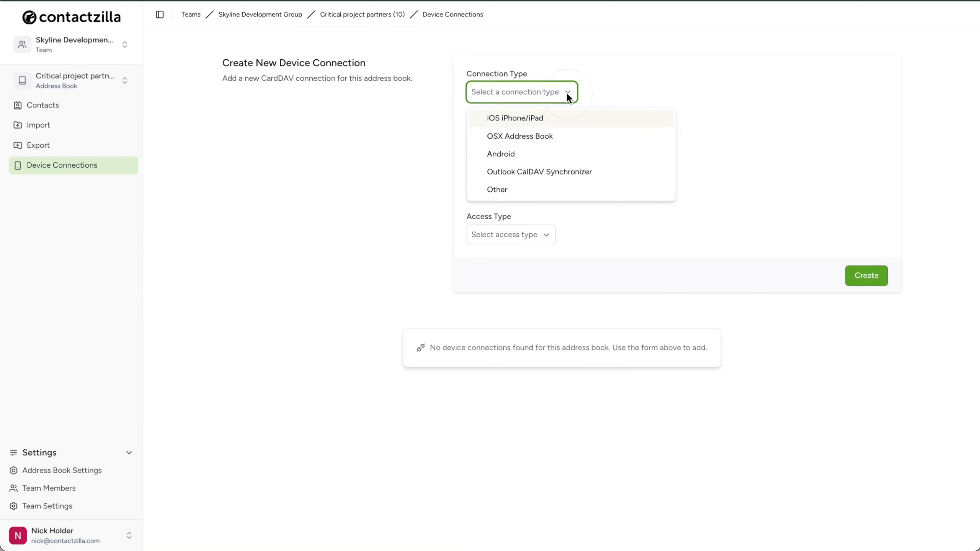
{"action": "left_click", "coordinate": [556, 153]}
{"action": "left_click", "coordinate": [563, 144]}
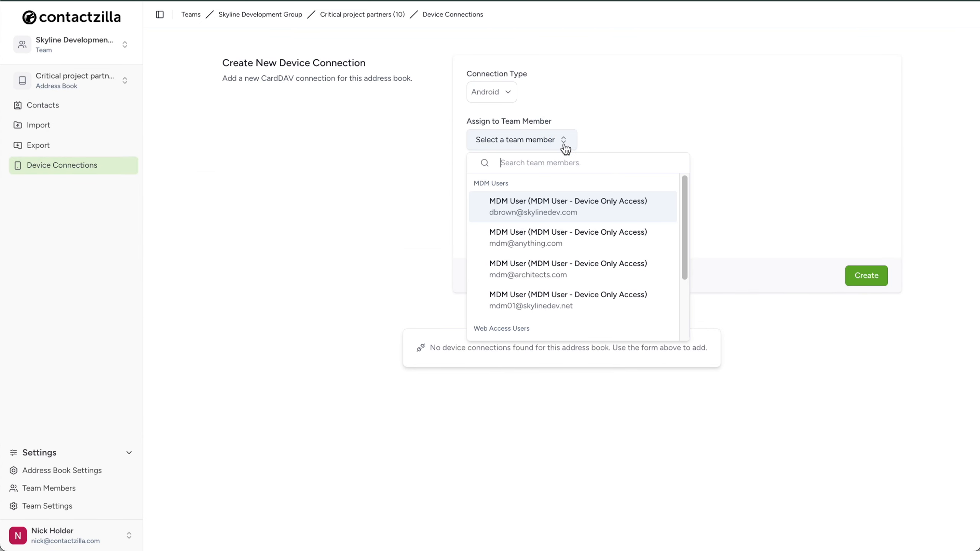
{"action": "left_click", "coordinate": [597, 303]}
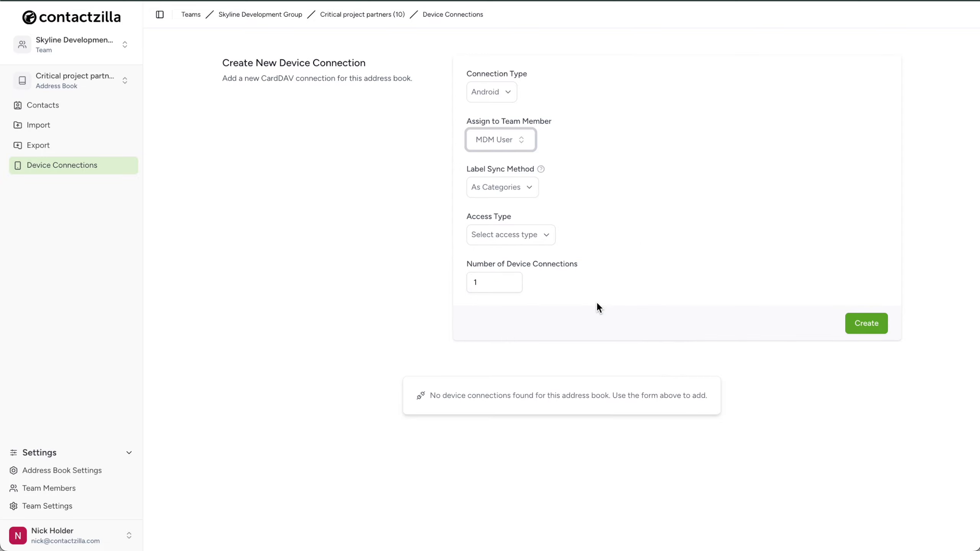
{"action": "left_click", "coordinate": [547, 240]}
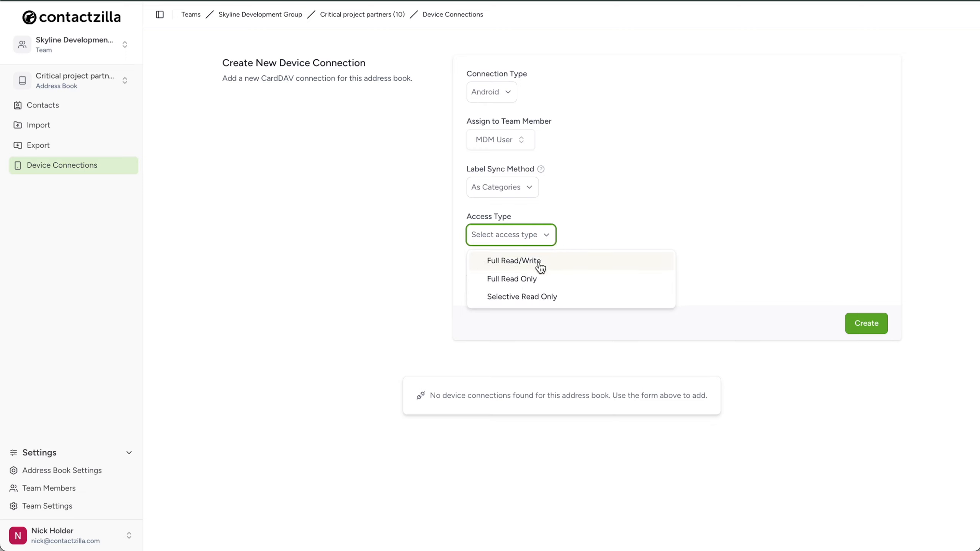
{"action": "left_click", "coordinate": [559, 279]}
{"action": "left_click", "coordinate": [472, 264]}
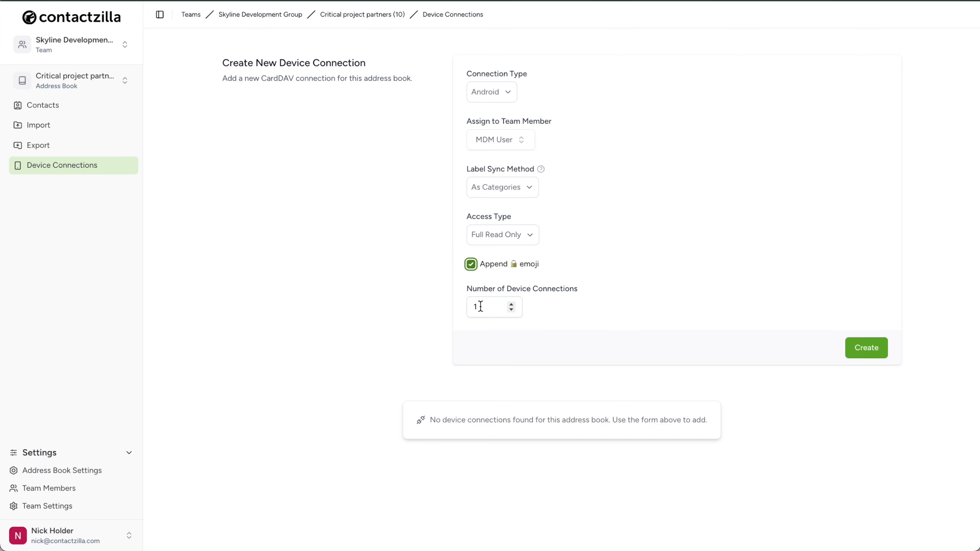
{"action": "left_click_drag", "start_coordinate": [481, 309], "coordinate": [456, 309]}
{"action": "left_click", "coordinate": [863, 349]}
Download the new connection's configuration profile from its Setup options.
{"action": "scroll", "coordinate": [330, 499], "scroll_direction": "down", "scroll_amount": 3}
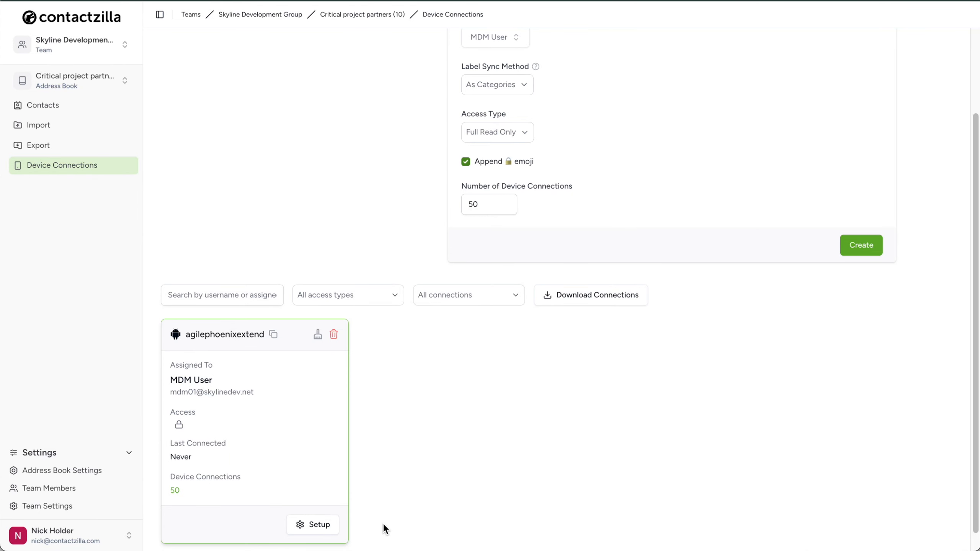
{"action": "left_click", "coordinate": [330, 525]}
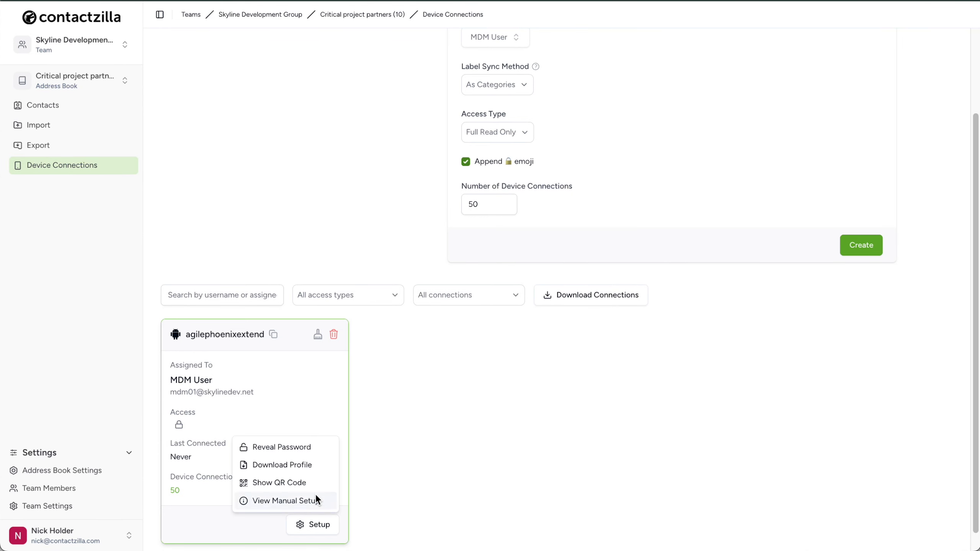
{"action": "left_click", "coordinate": [325, 466]}
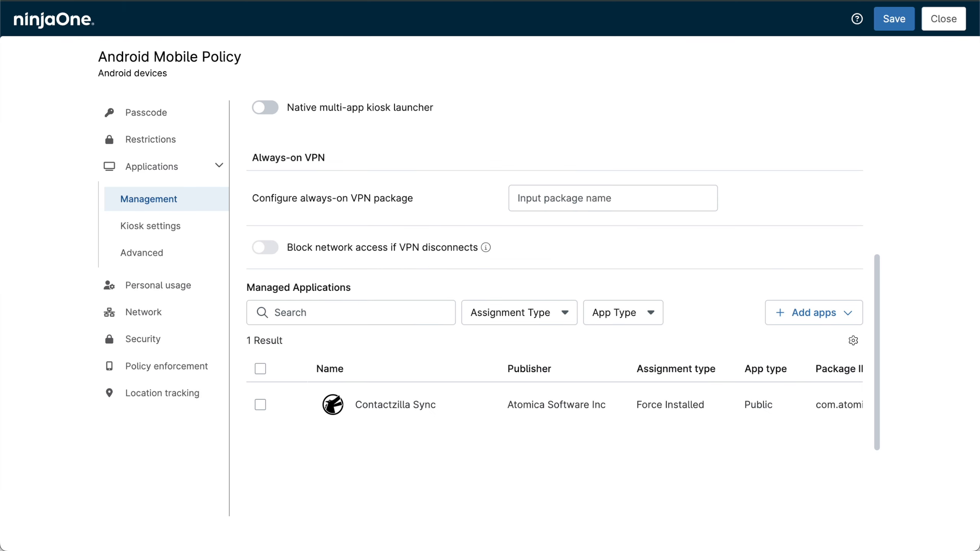
Edit the Contactzilla Sync app entry in the Android Mobile Policy.
{"action": "left_click", "coordinate": [493, 444]}
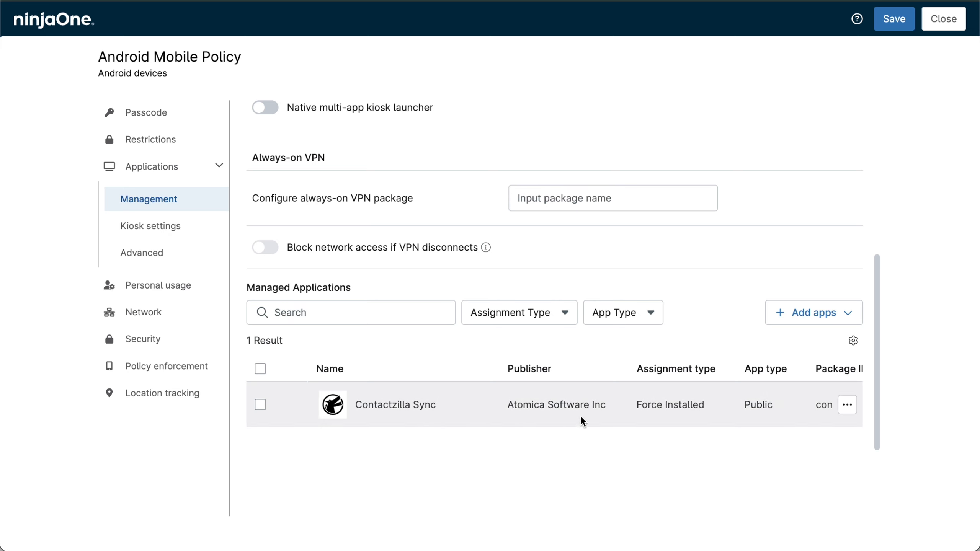
{"action": "left_click", "coordinate": [849, 410]}
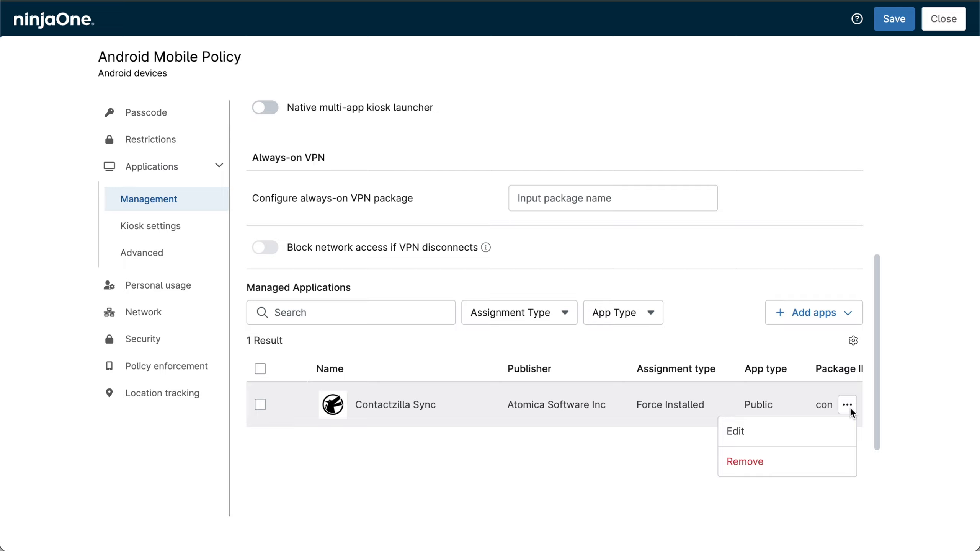
{"action": "left_click", "coordinate": [810, 431]}
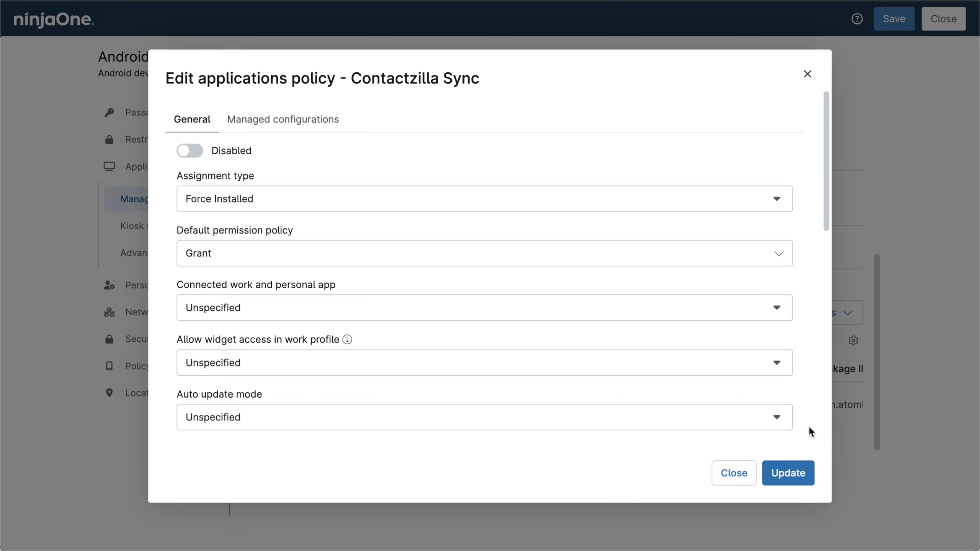
Show the Managed configurations and scroll down to the empty Account 2 credential fields.
{"action": "scroll", "coordinate": [545, 311], "scroll_direction": "down", "scroll_amount": 1}
{"action": "left_click", "coordinate": [299, 111]}
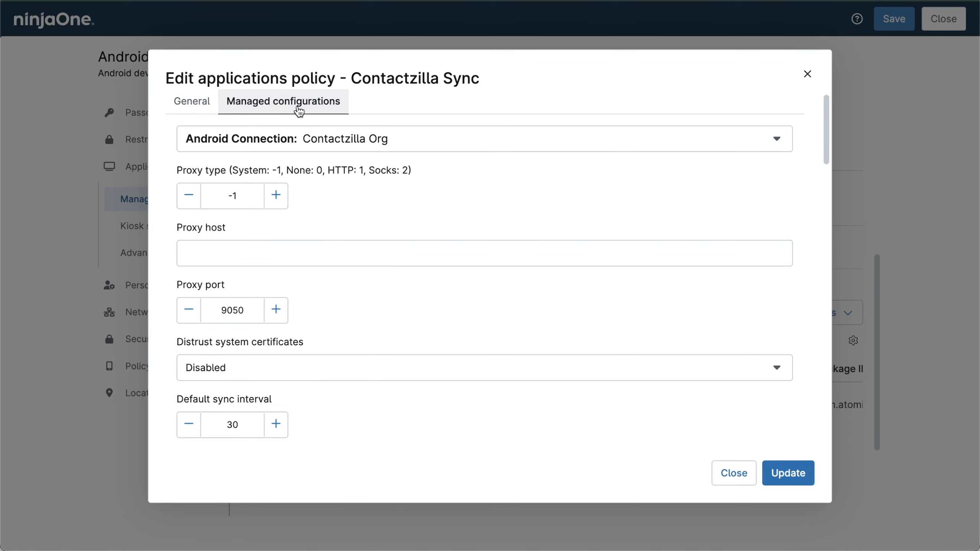
{"action": "scroll", "coordinate": [551, 232], "scroll_direction": "down", "scroll_amount": 2}
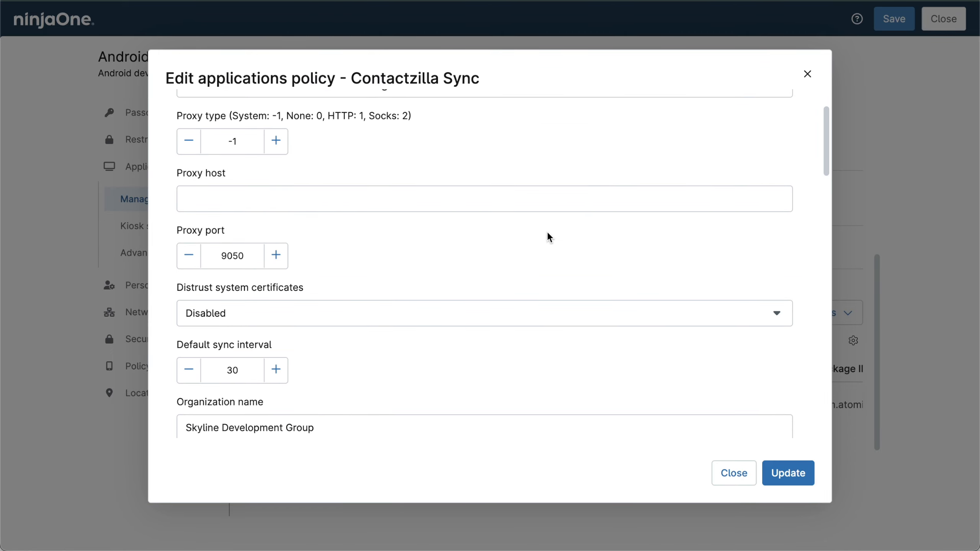
{"action": "scroll", "coordinate": [549, 237], "scroll_direction": "down", "scroll_amount": 5}
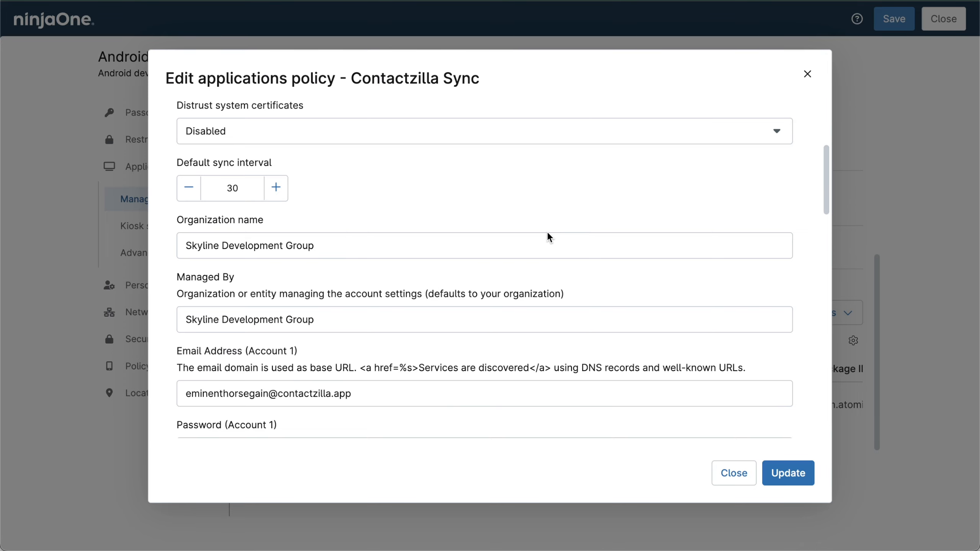
{"action": "scroll", "coordinate": [549, 236], "scroll_direction": "down", "scroll_amount": 5}
{"action": "scroll", "coordinate": [547, 232], "scroll_direction": "down", "scroll_amount": 4}
{"action": "scroll", "coordinate": [547, 232], "scroll_direction": "down", "scroll_amount": 2}
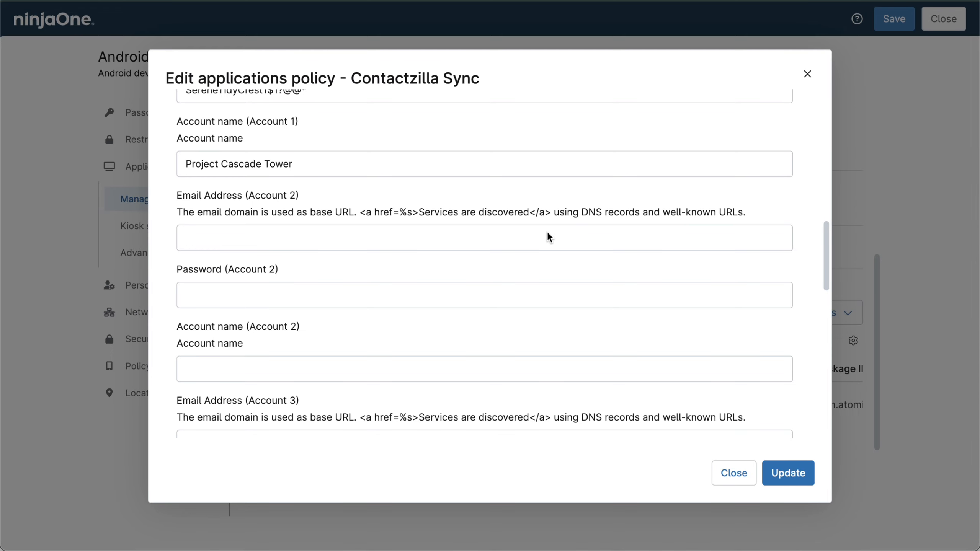
{"action": "left_click_drag", "start_coordinate": [976, 234], "coordinate": [643, 191]}
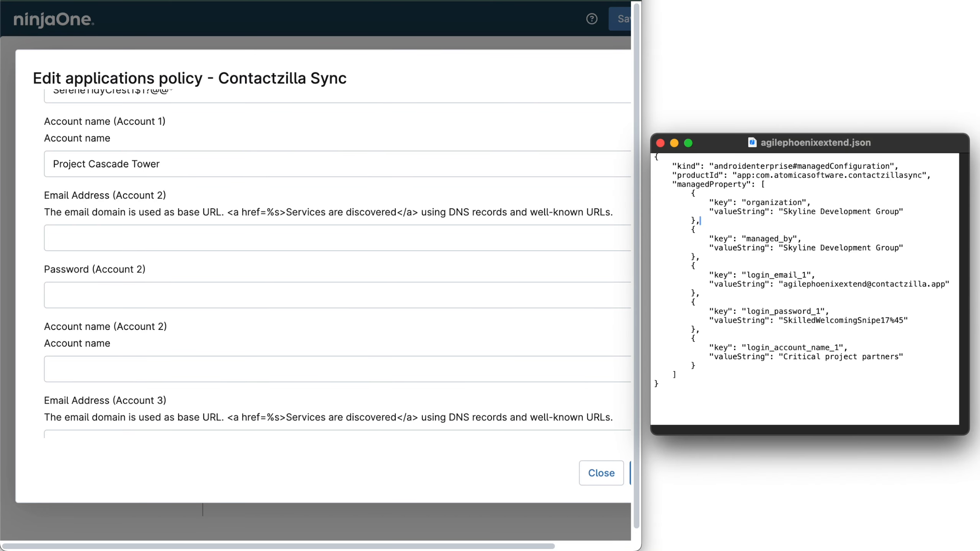
Copy the account e-mail from the downloaded profile into the Account 2 email field.
{"action": "left_click", "coordinate": [782, 299]}
{"action": "left_click_drag", "start_coordinate": [784, 285], "coordinate": [945, 284]}
{"action": "key", "text": "super+c"}
{"action": "left_click", "coordinate": [189, 234]}
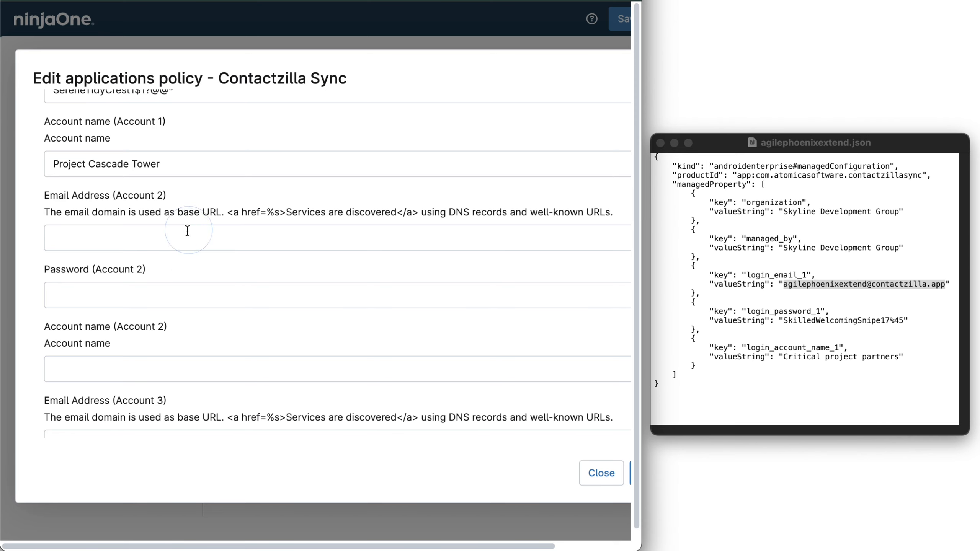
{"action": "key", "text": "super+v"}
Copy the account password from the profile into the Password (Account 2) field.
{"action": "left_click", "coordinate": [798, 315]}
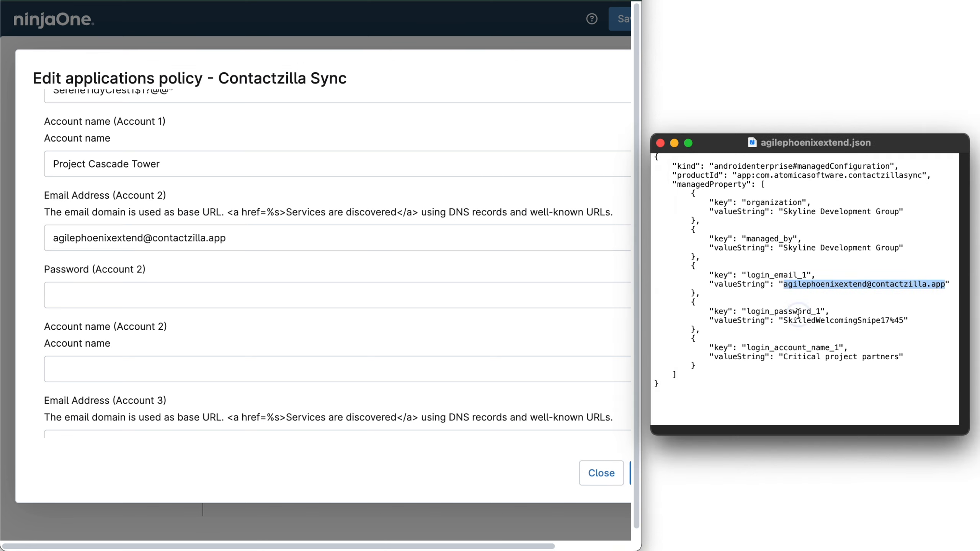
{"action": "left_click_drag", "start_coordinate": [784, 321], "coordinate": [902, 321]}
{"action": "key", "text": "super+c"}
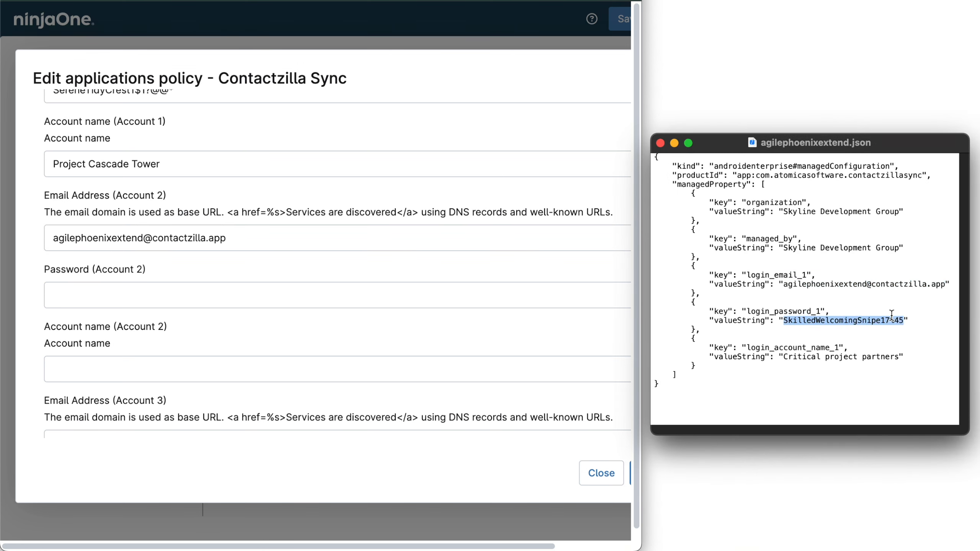
{"action": "left_click", "coordinate": [125, 290]}
{"action": "left_click", "coordinate": [127, 289]}
{"action": "key", "text": "super+v"}
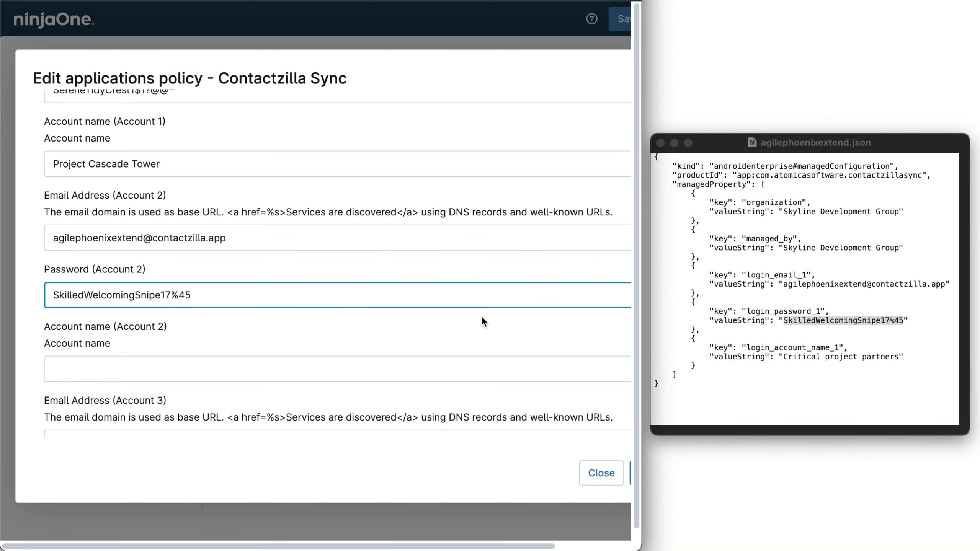
Paste 'Critical project partners' from the profile as Account 2's account name.
{"action": "left_click", "coordinate": [899, 357]}
{"action": "left_click_drag", "start_coordinate": [899, 357], "coordinate": [783, 358]}
{"action": "key", "text": "super+c"}
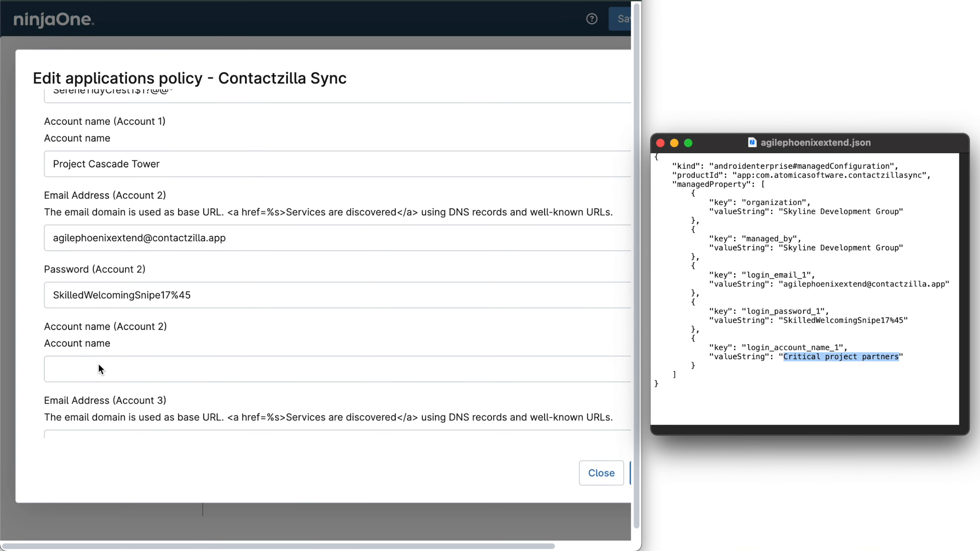
{"action": "left_click", "coordinate": [98, 365]}
{"action": "left_click", "coordinate": [98, 365]}
{"action": "key", "text": "super+v"}
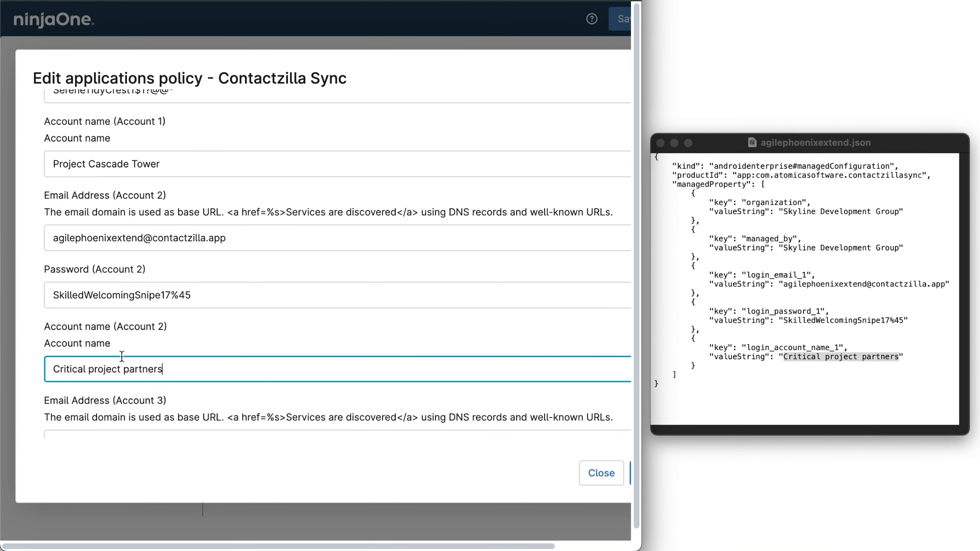
{"action": "scroll", "coordinate": [276, 360], "scroll_direction": "down", "scroll_amount": 10}
{"action": "left_click_drag", "start_coordinate": [641, 271], "coordinate": [978, 274]}
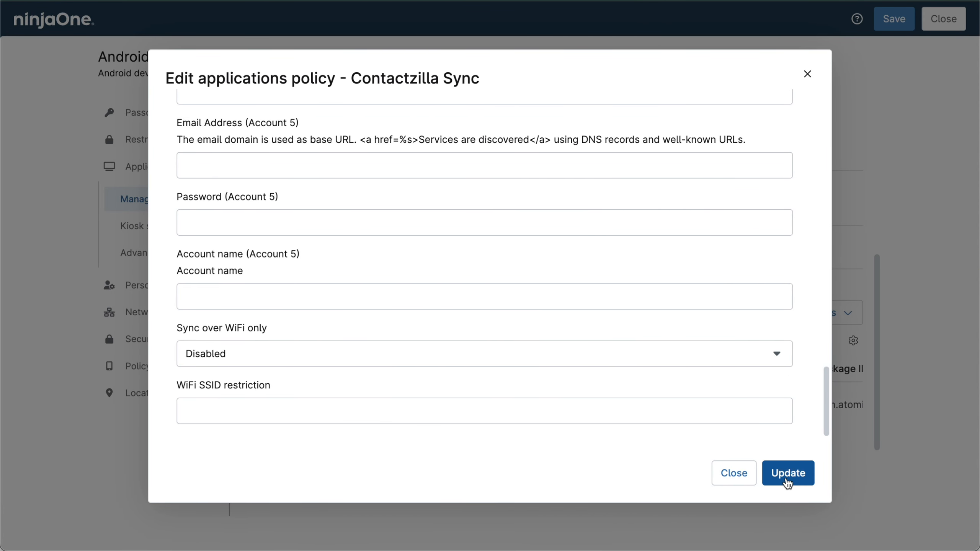
Apply the updated Contactzilla Sync configuration and save the Android Mobile Policy with the MFA code.
{"action": "left_click", "coordinate": [787, 477]}
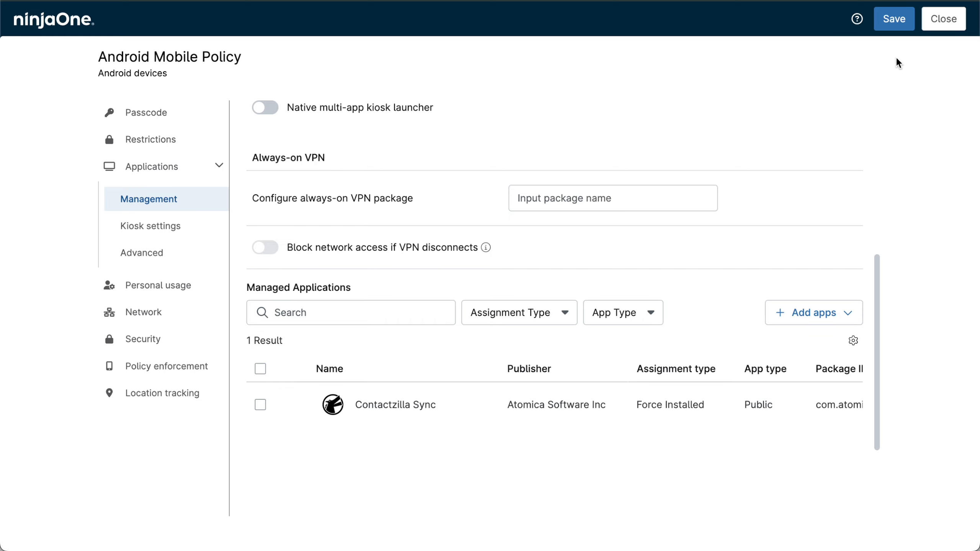
{"action": "left_click", "coordinate": [893, 27]}
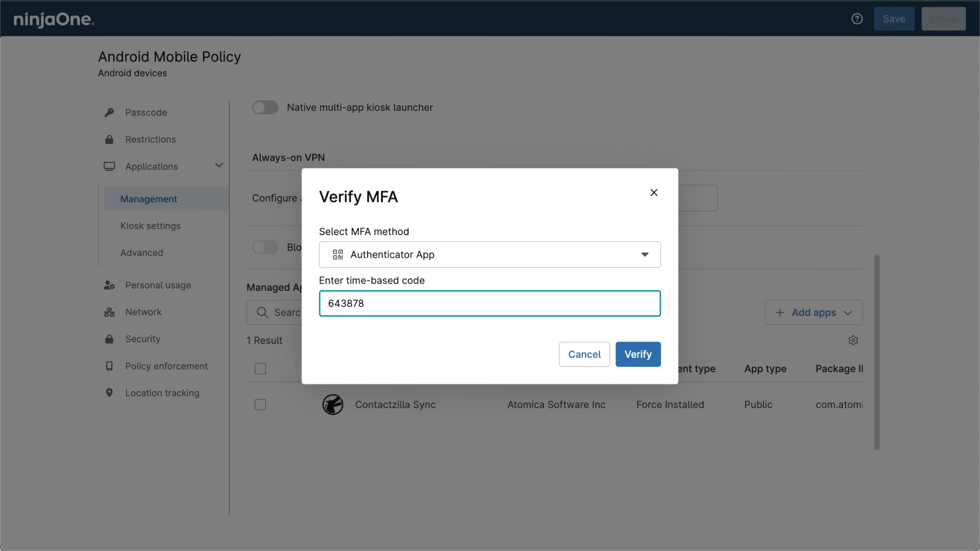
{"action": "key", "text": "Return"}
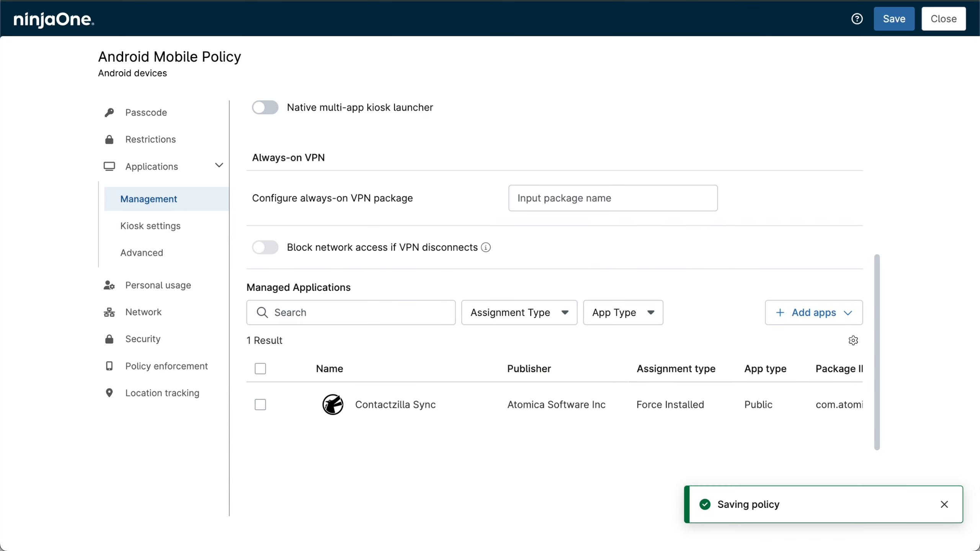